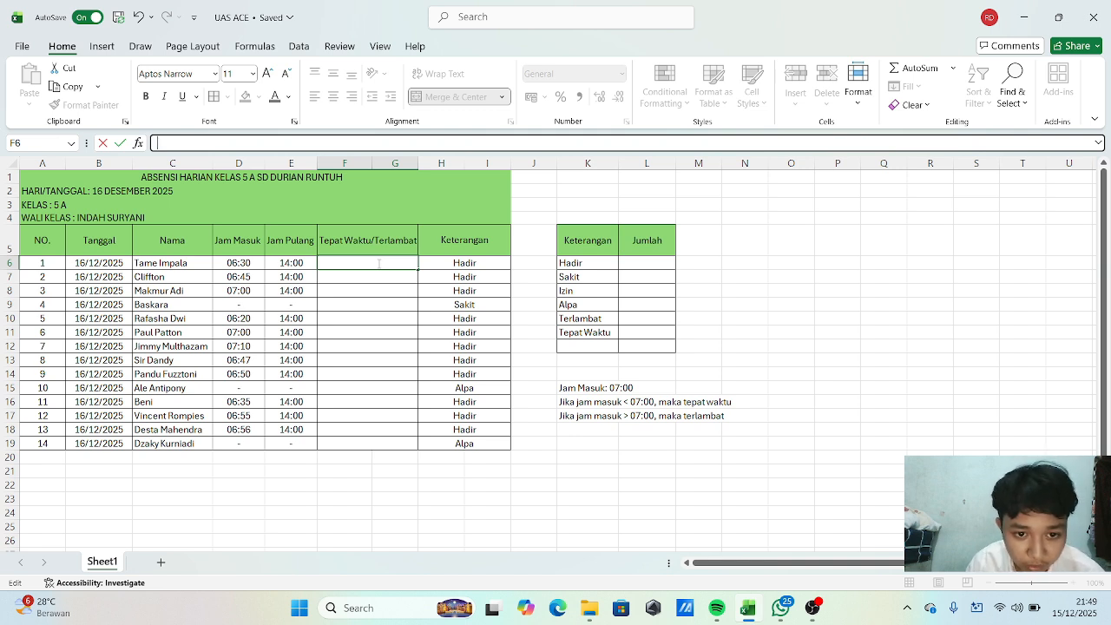
In F6, start an IF formula testing whether the Jam Masuk in D6 is earlier than TIME(07;00;00).
key(Escape)
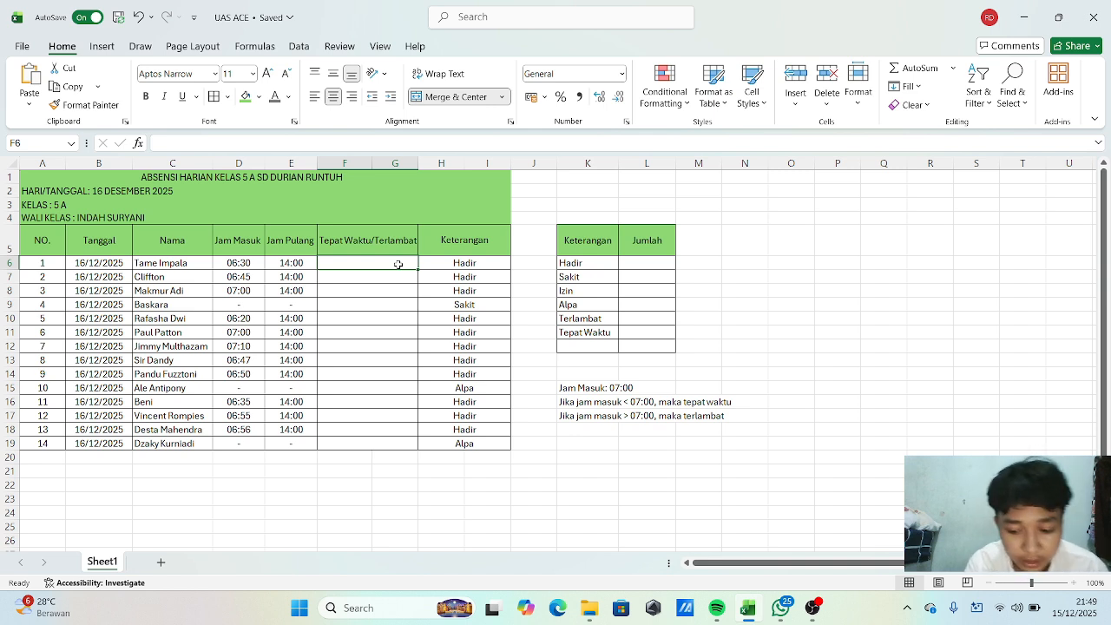
text(=)
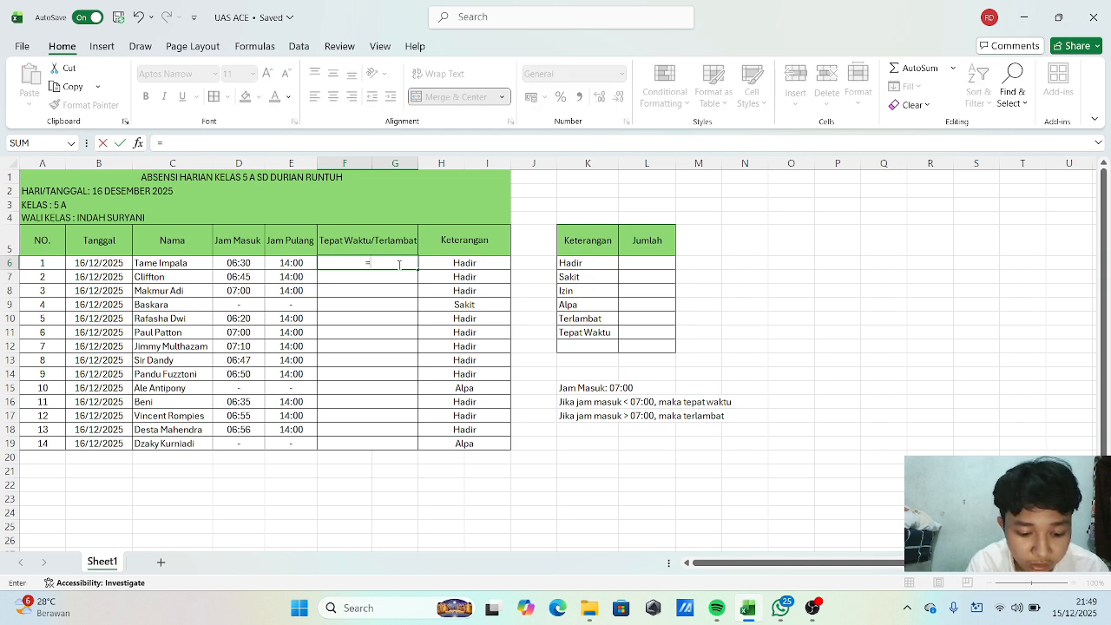
text(IF)
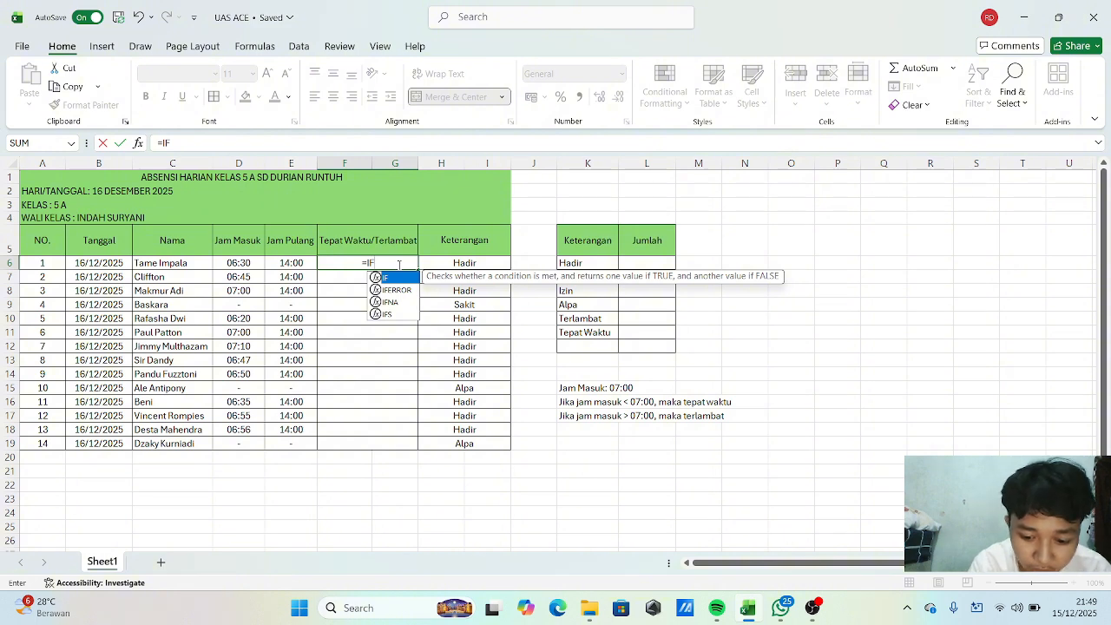
text(9)
key(BackSpace)
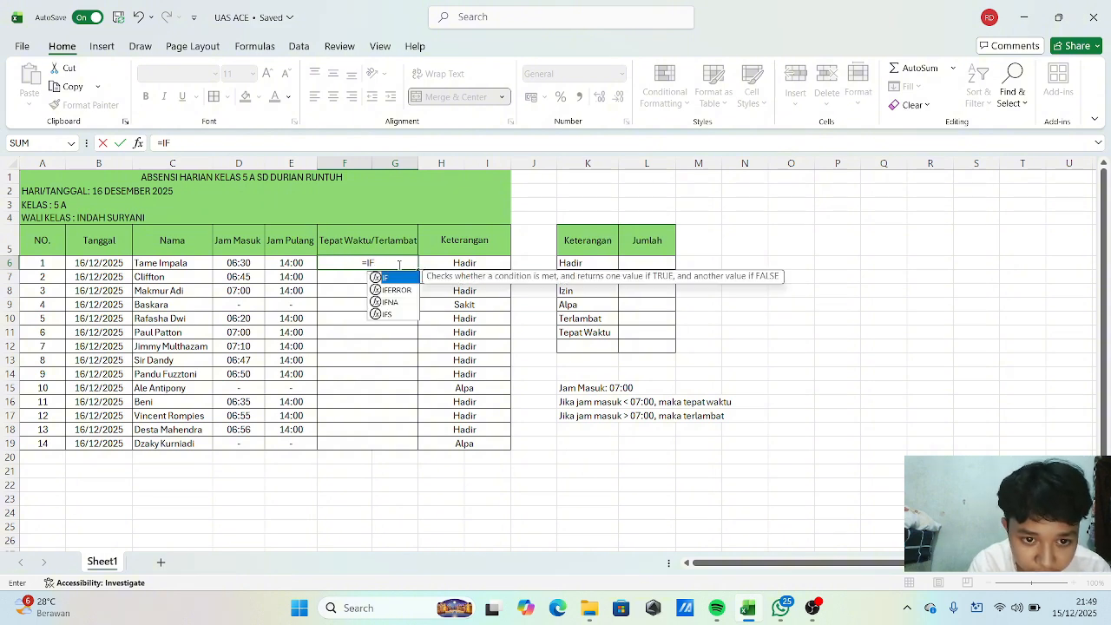
text(()
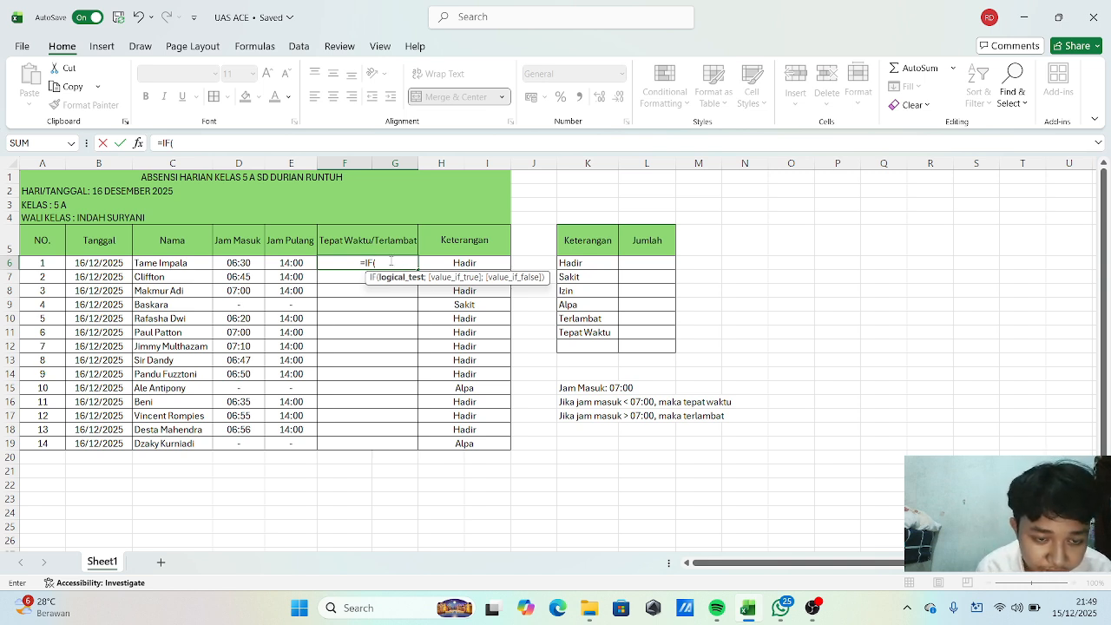
click(247, 265)
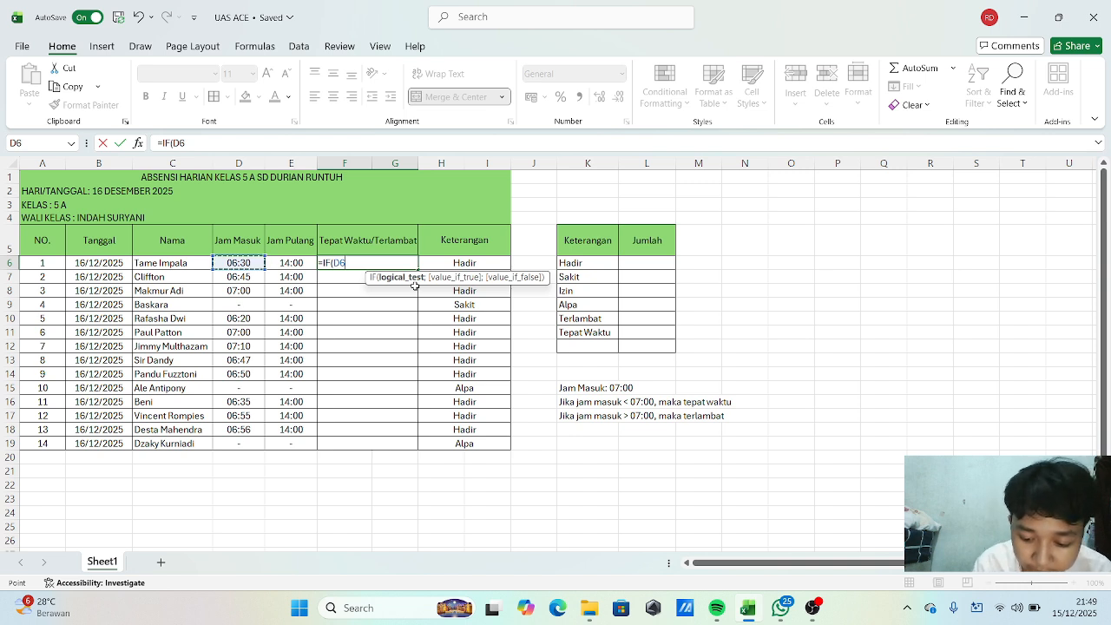
text(<)
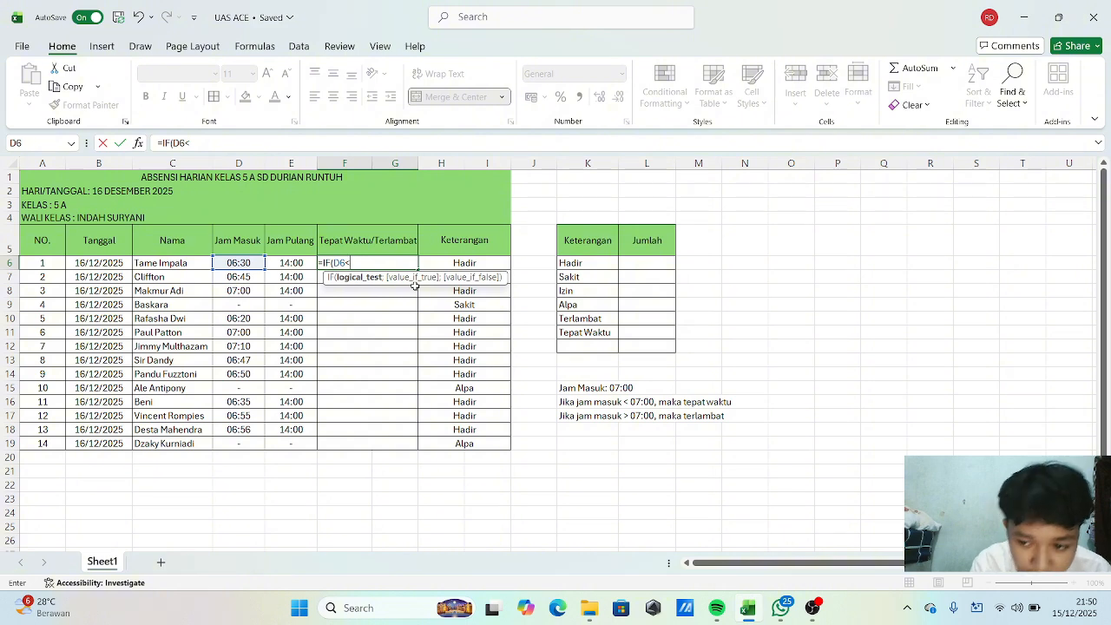
text(T)
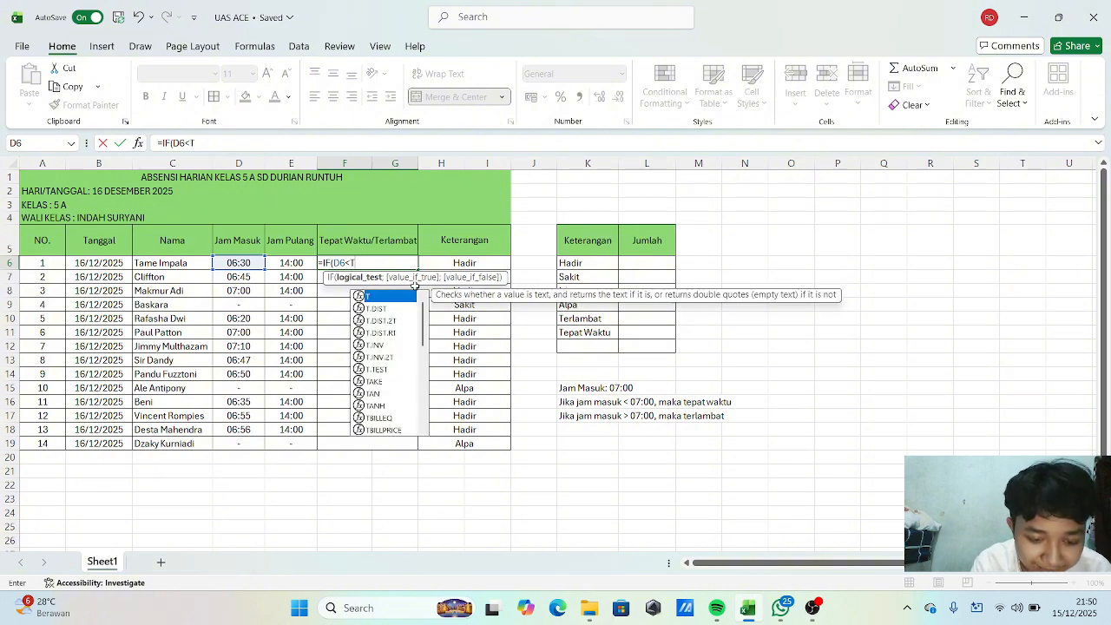
text(IME)
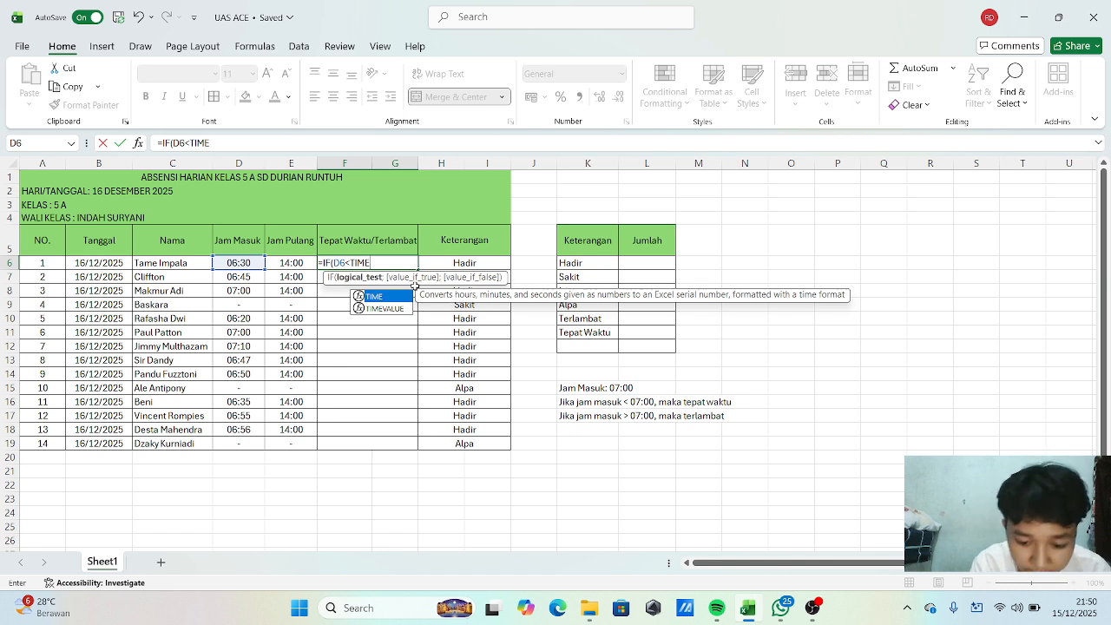
text(()
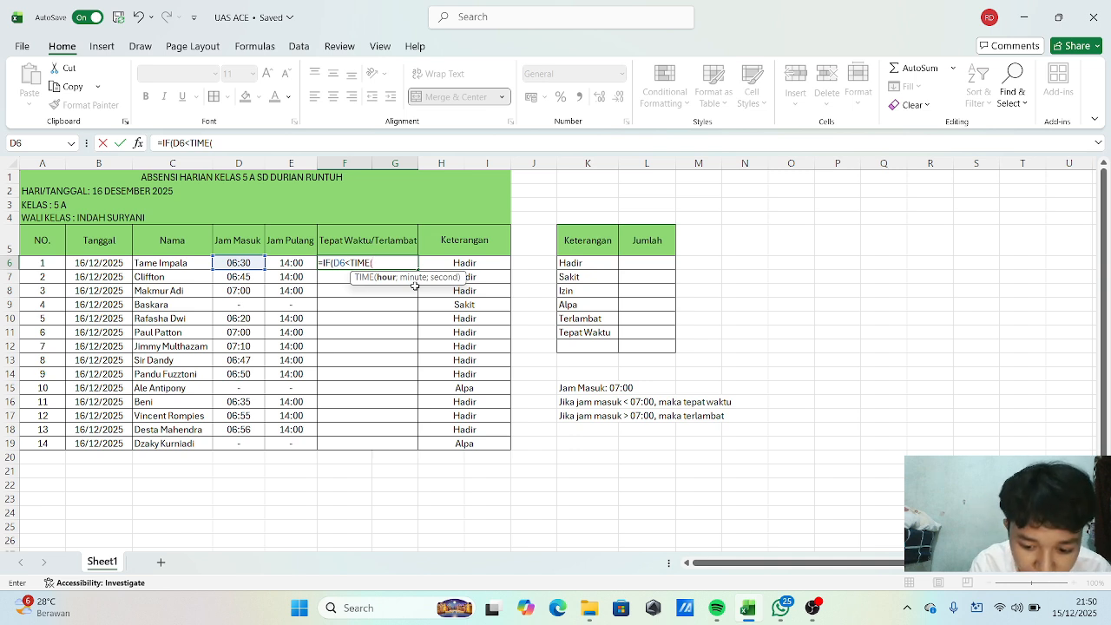
text(07)
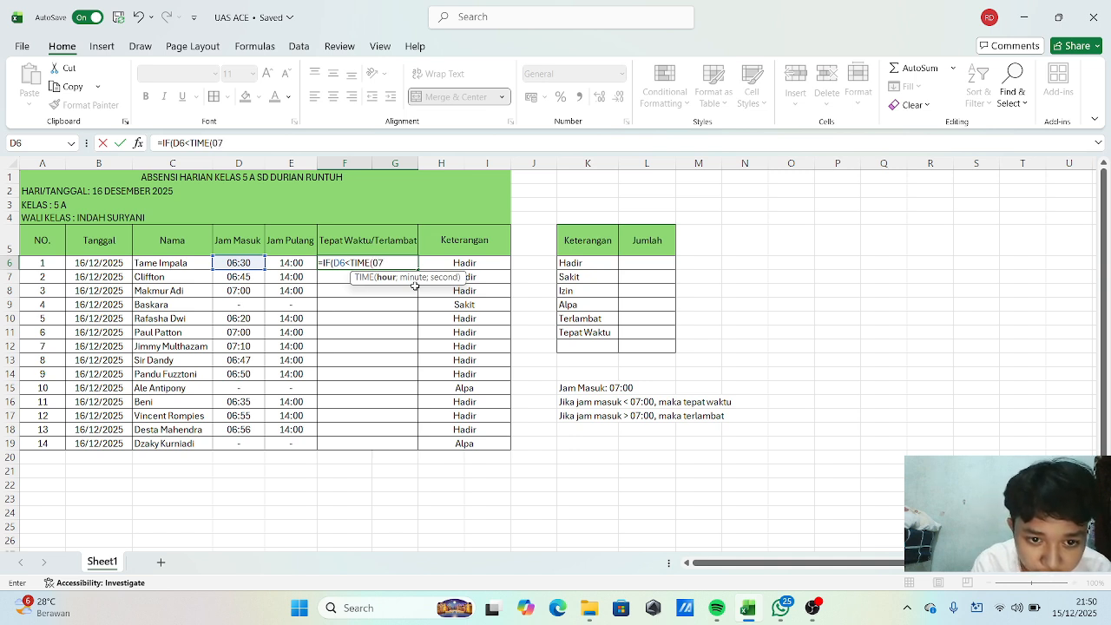
text(;)
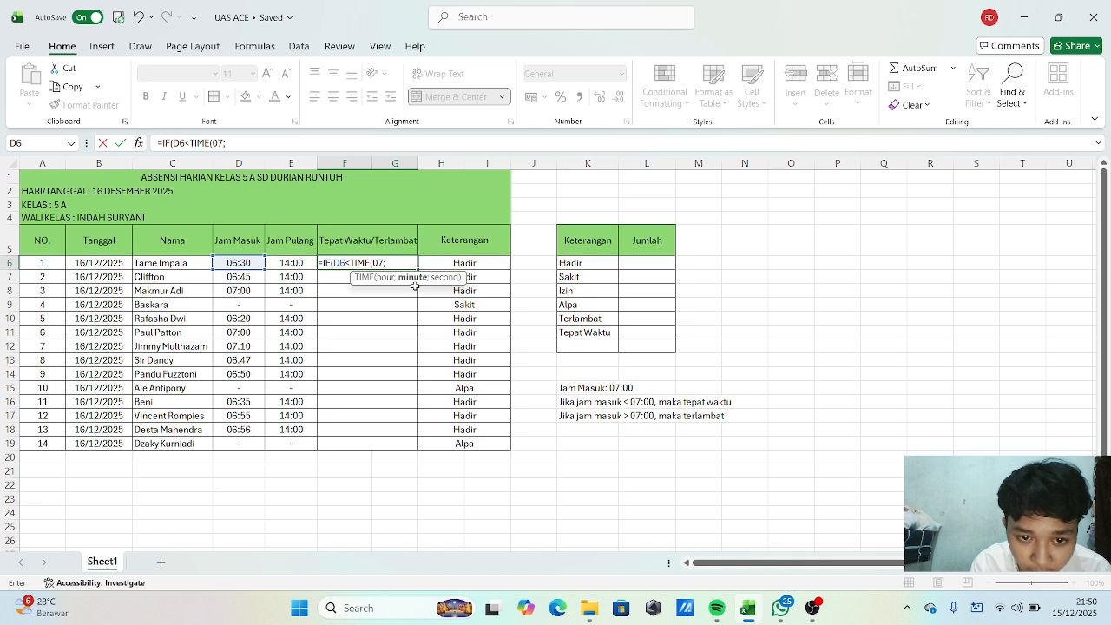
text(00)
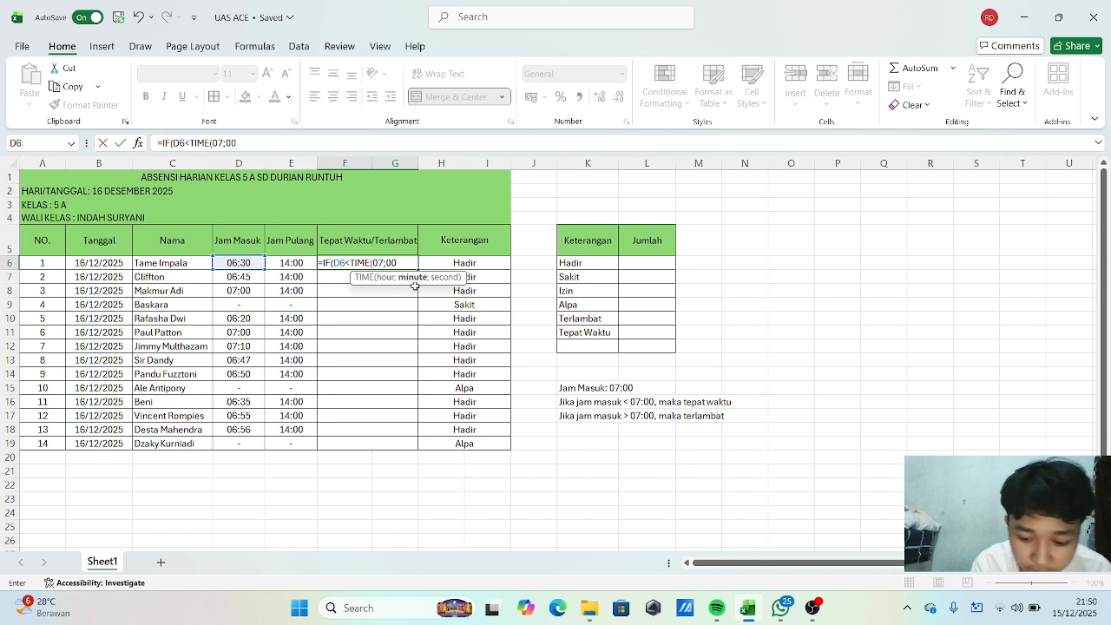
text(;00)
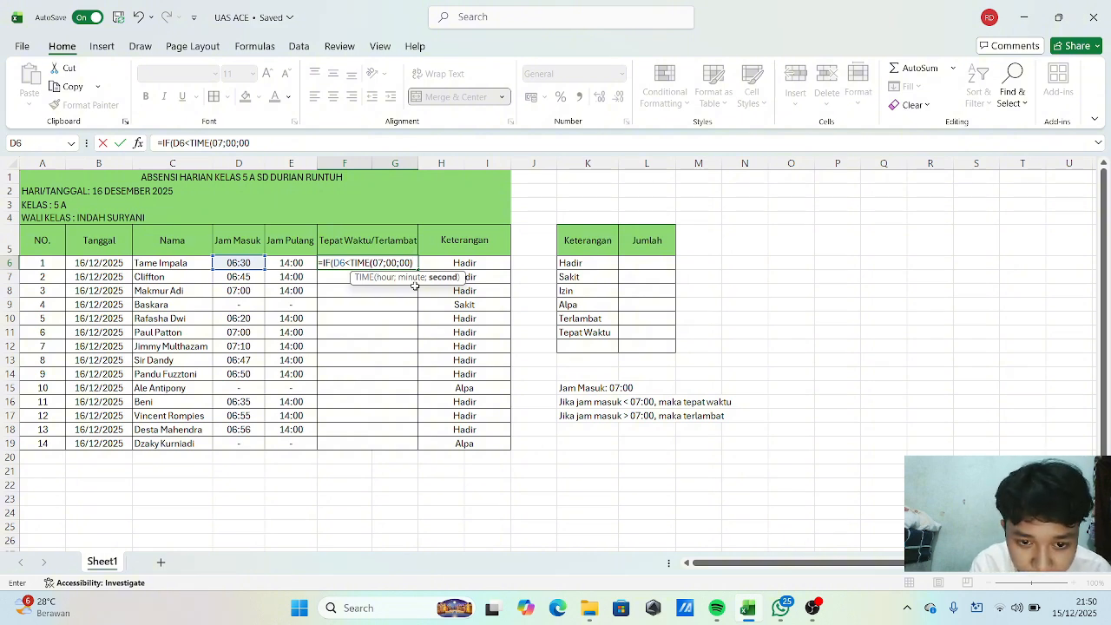
text())
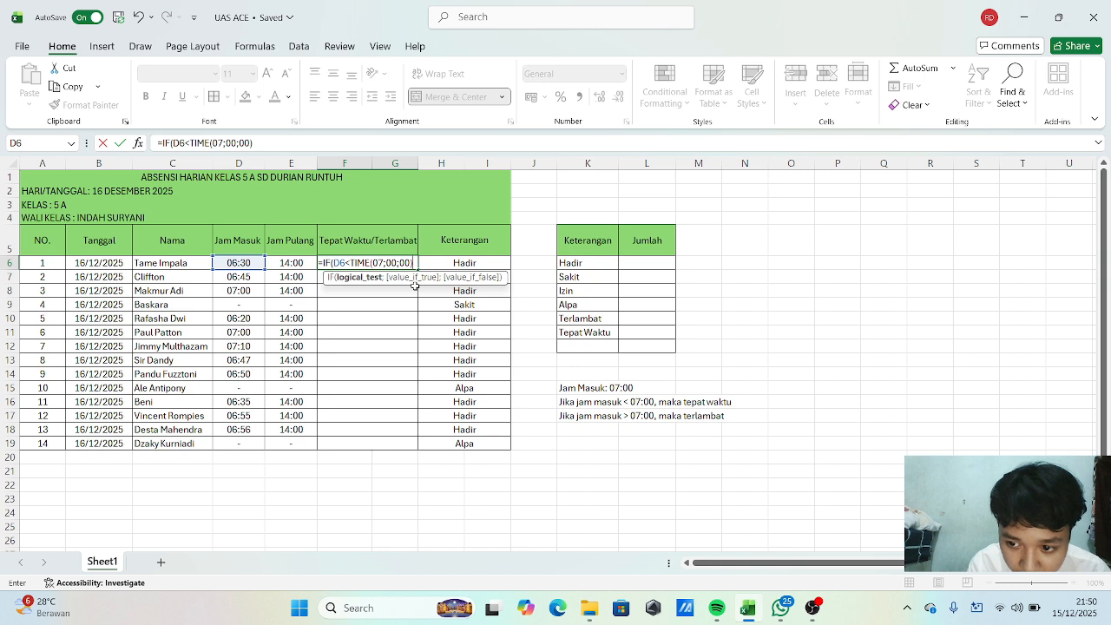
text(;)
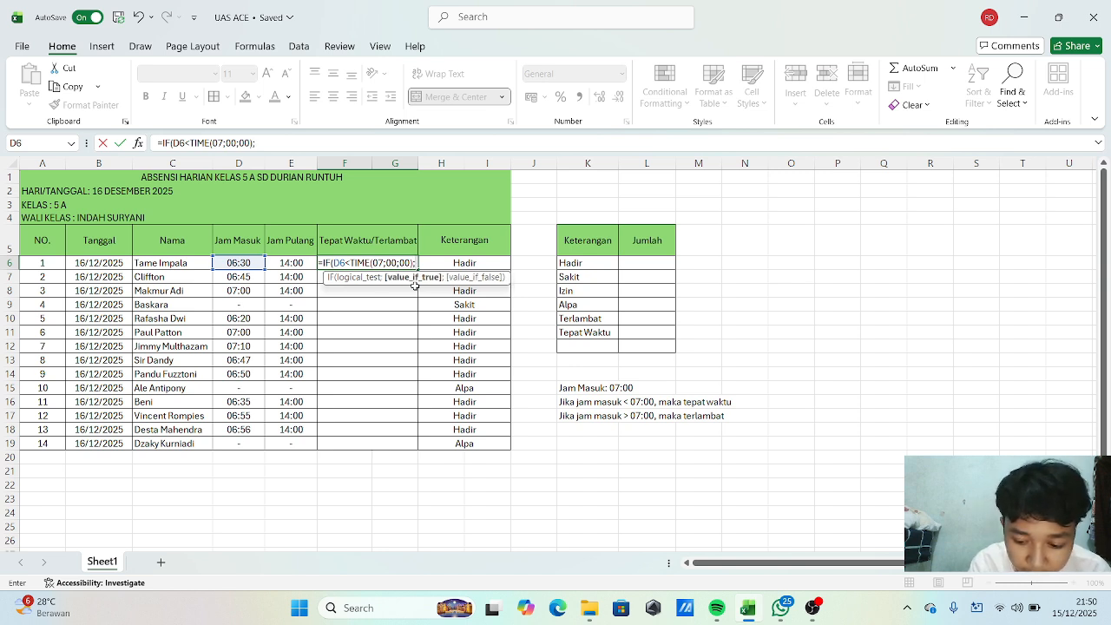
text(")
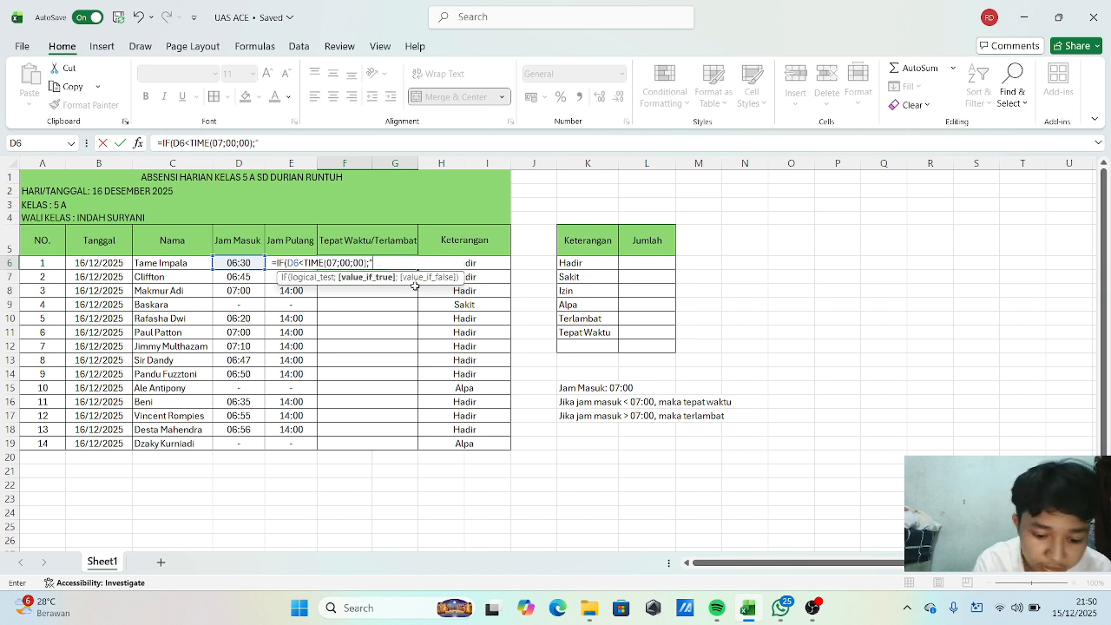
text(T)
text(epa)
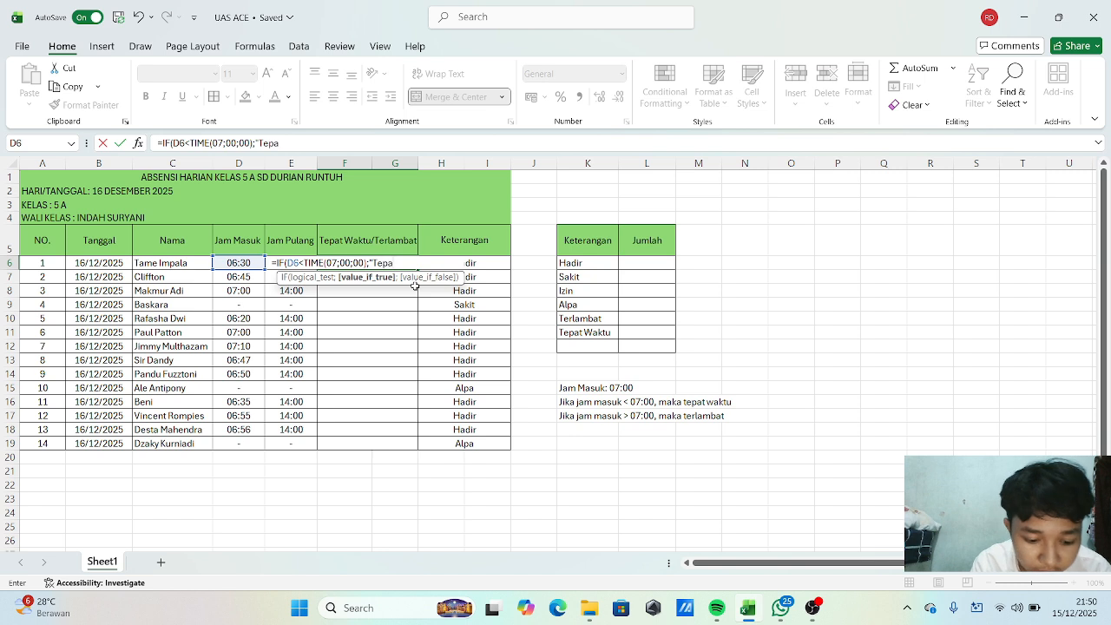
text(t waktu)
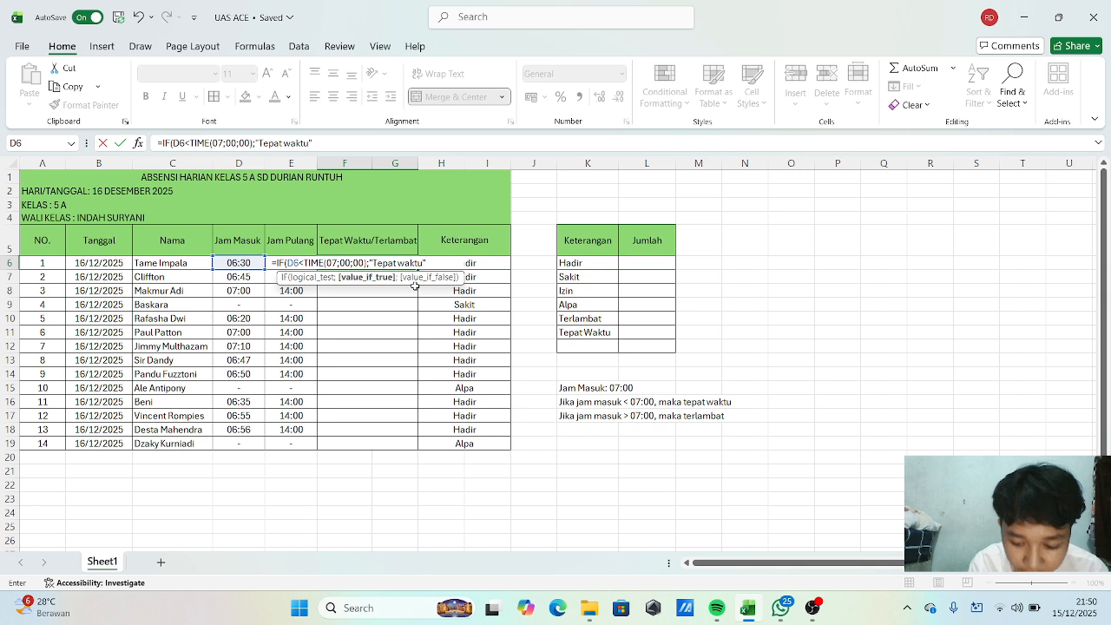
Complete the IF with "Tepat waktu" when true and "Terlambat" otherwise, and enter the formula.
text(;"Te)
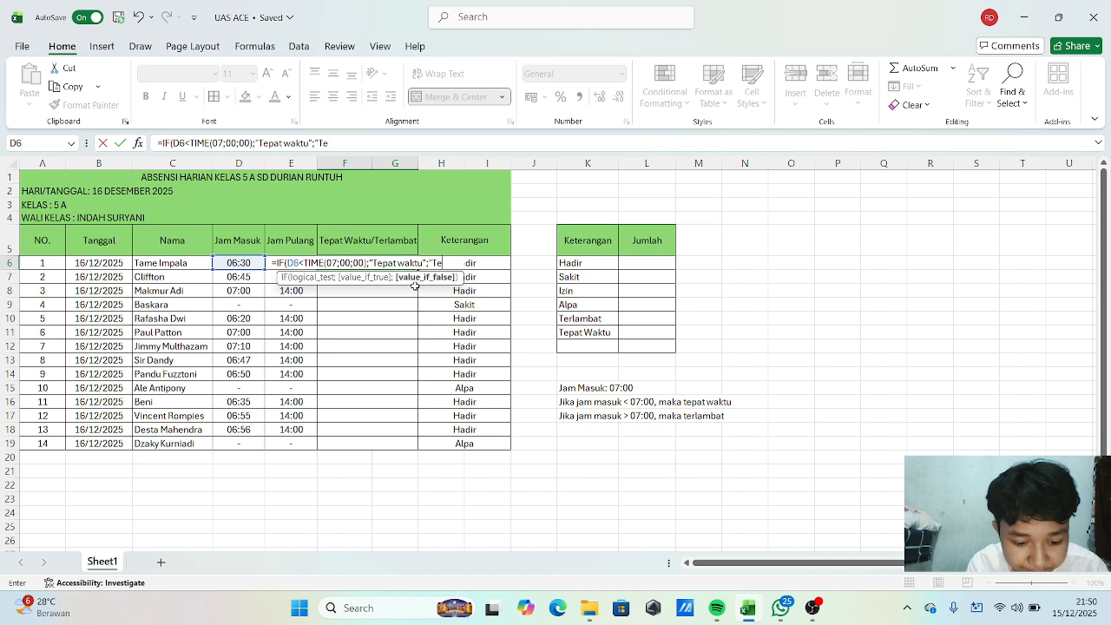
text(lambat)
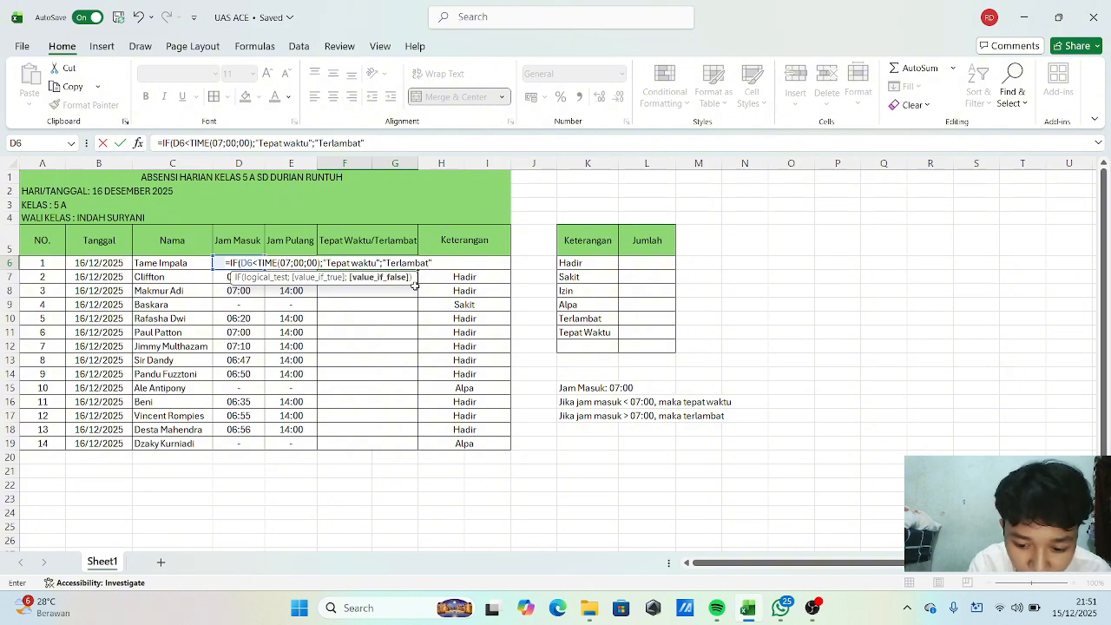
text())
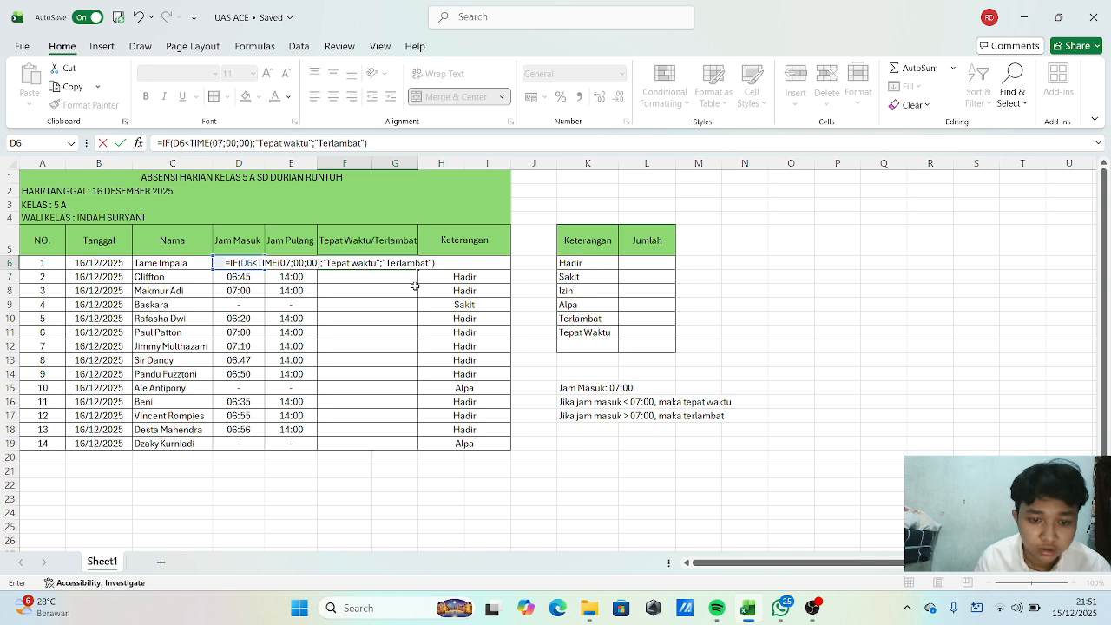
key(Return)
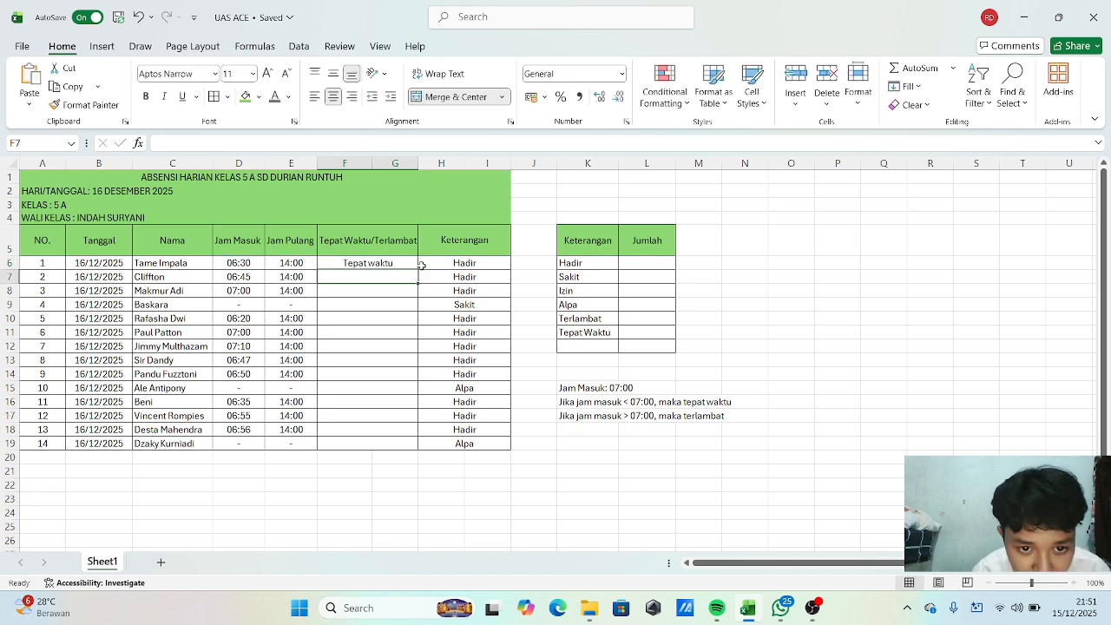
Copy the F6 formula down the Tepat Waktu/Terlambat column through row 19.
click(402, 262)
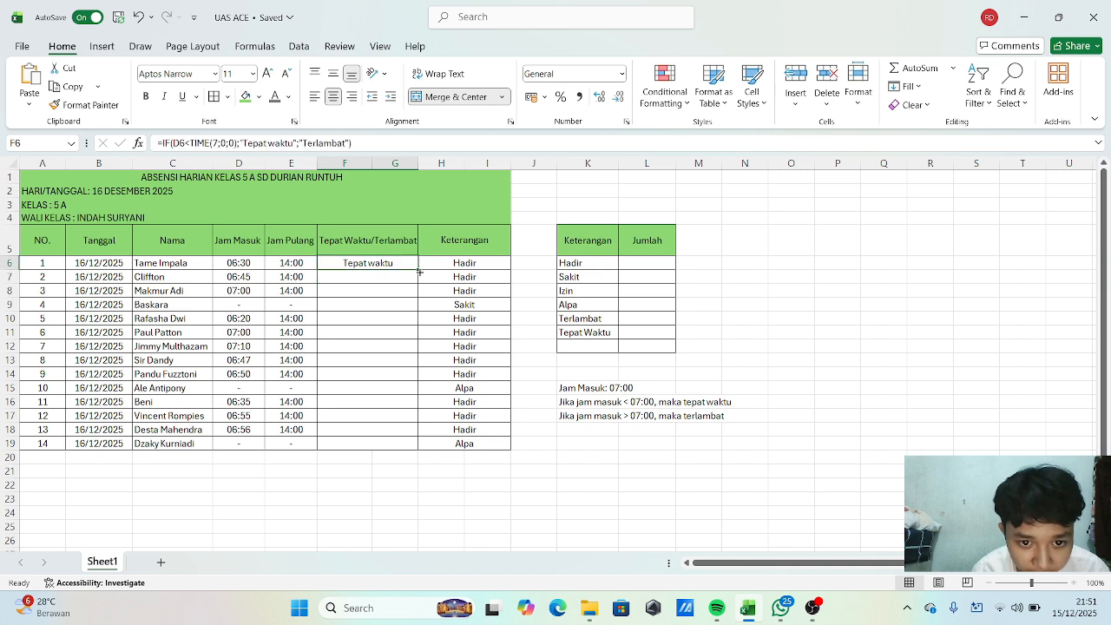
drag(418, 270, 401, 448)
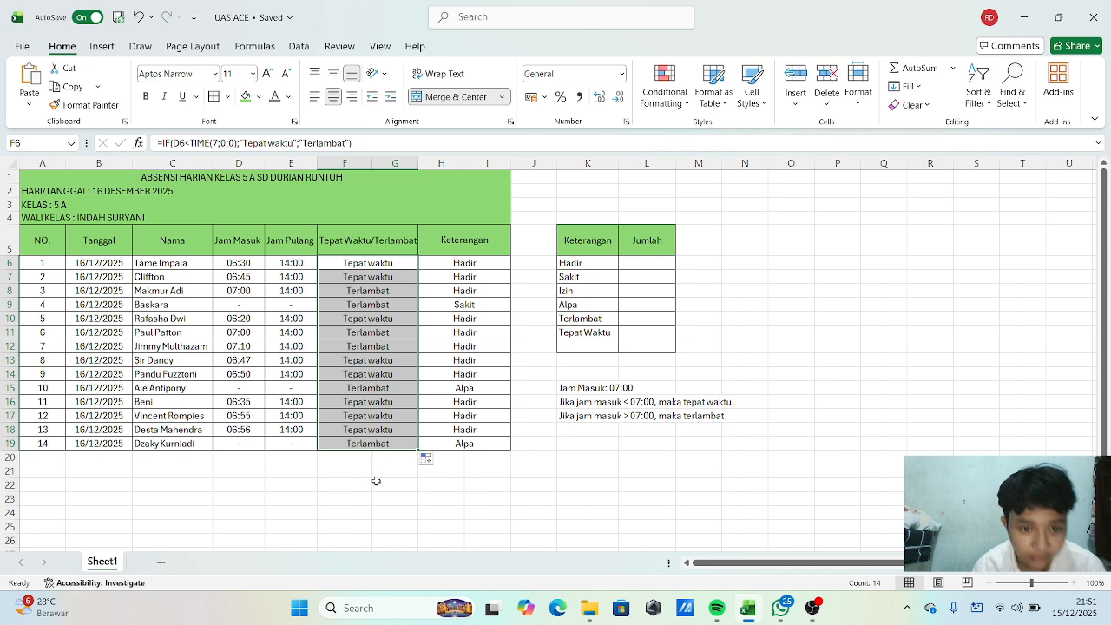
click(379, 483)
Replace the status in F9, F15 and F19, the students without an arrival time, with a dash "-".
click(399, 306)
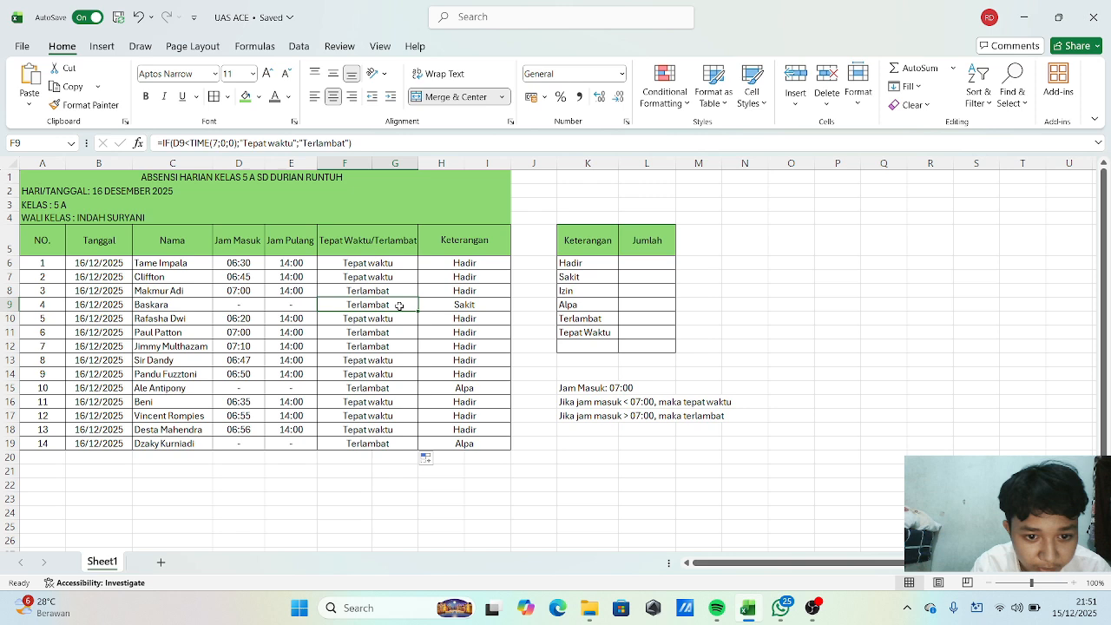
text(-)
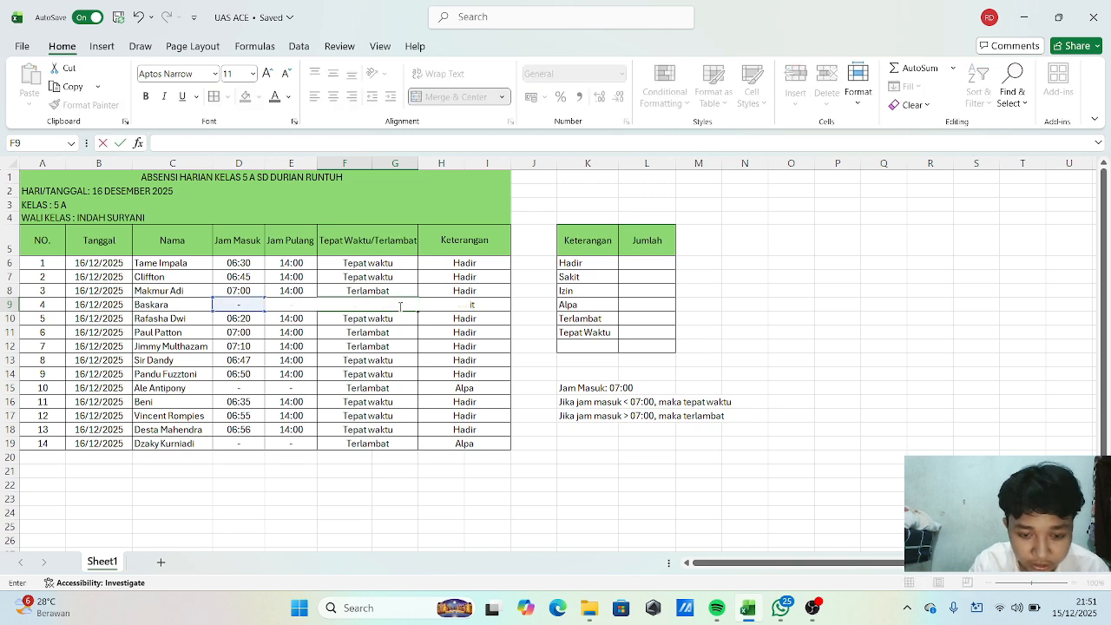
key(Return)
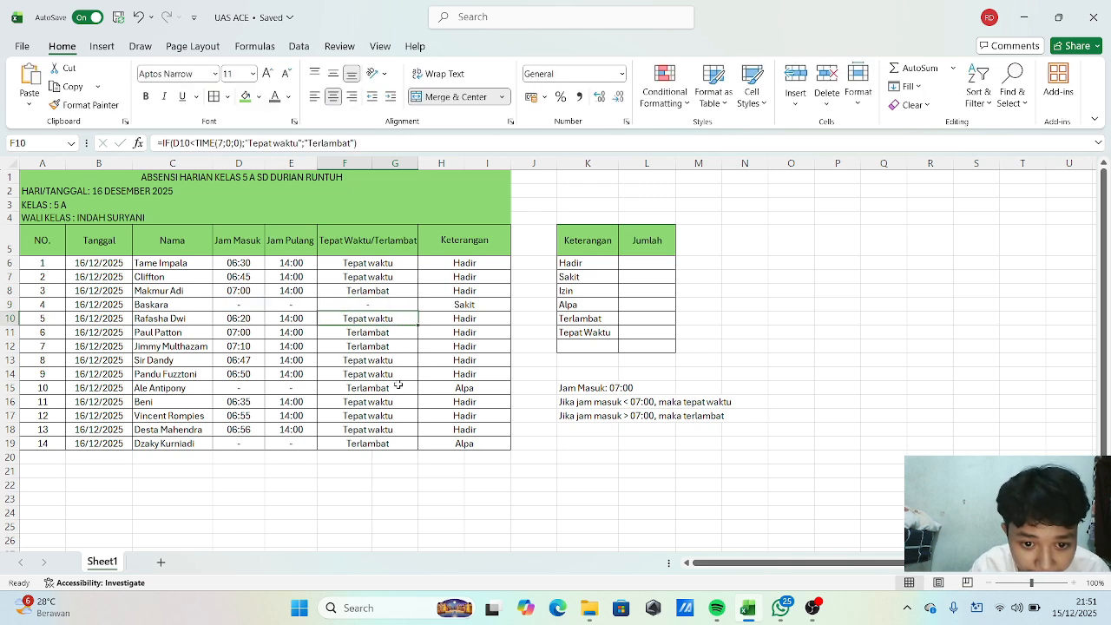
click(396, 394)
text(-)
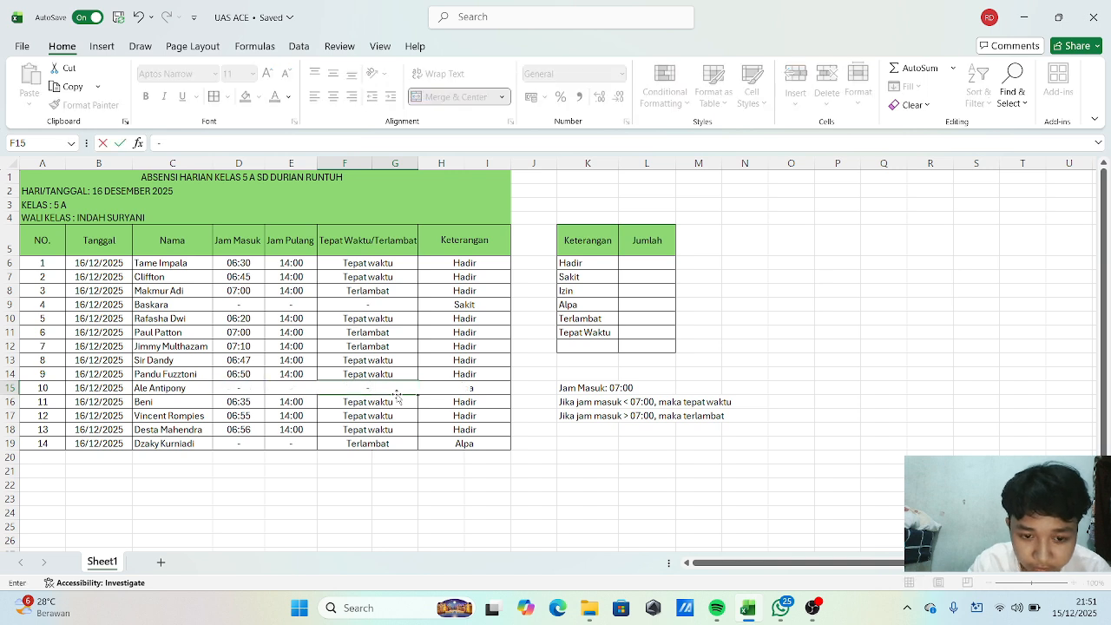
key(Return)
click(394, 446)
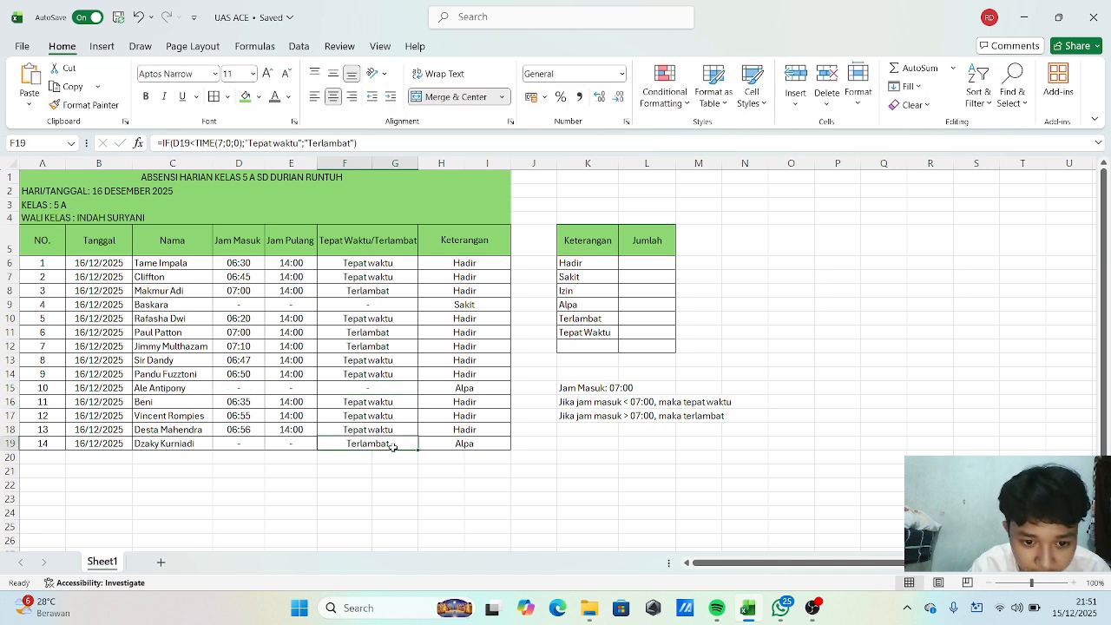
text(-)
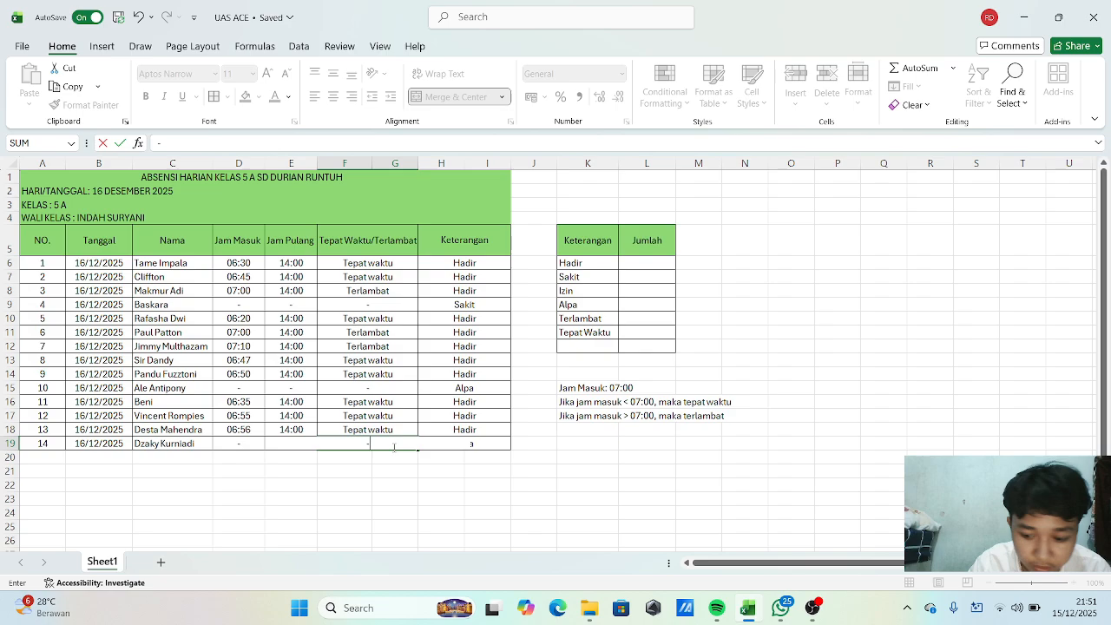
key(Return)
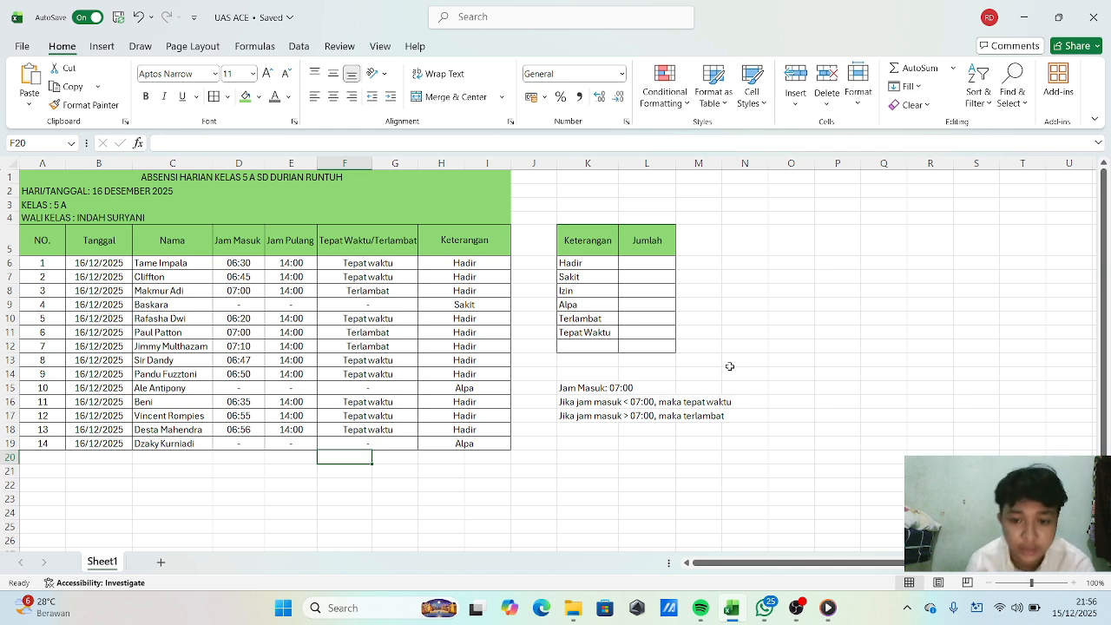
click(666, 264)
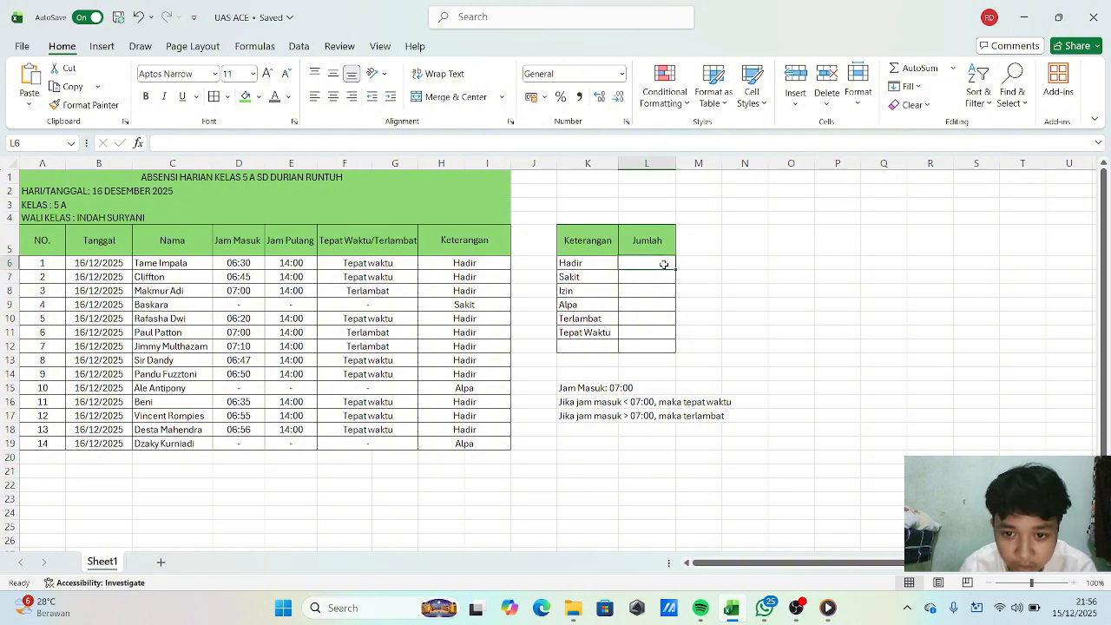
click(656, 329)
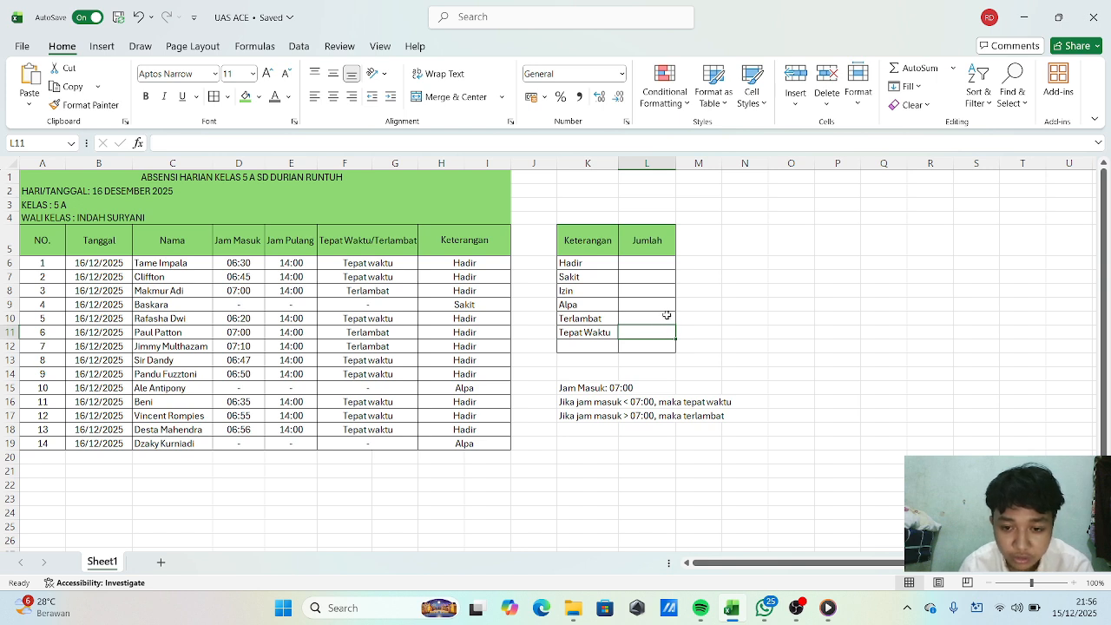
click(667, 291)
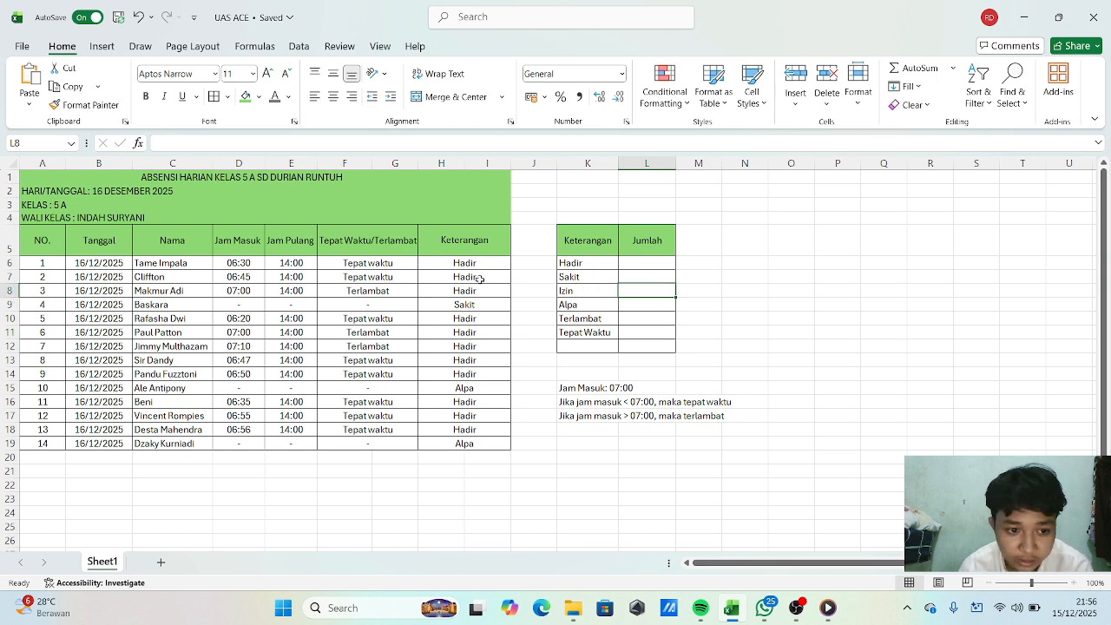
In L6, count the "Hadir" entries in the Keterangan column H6:I19 with a COUNTIF formula.
click(652, 263)
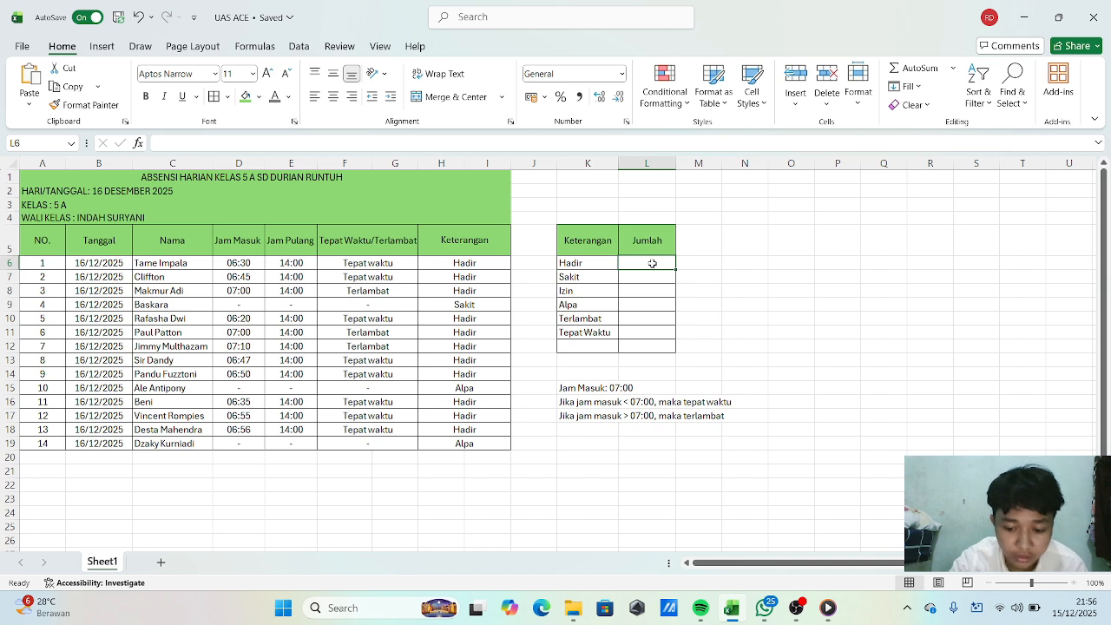
text(=)
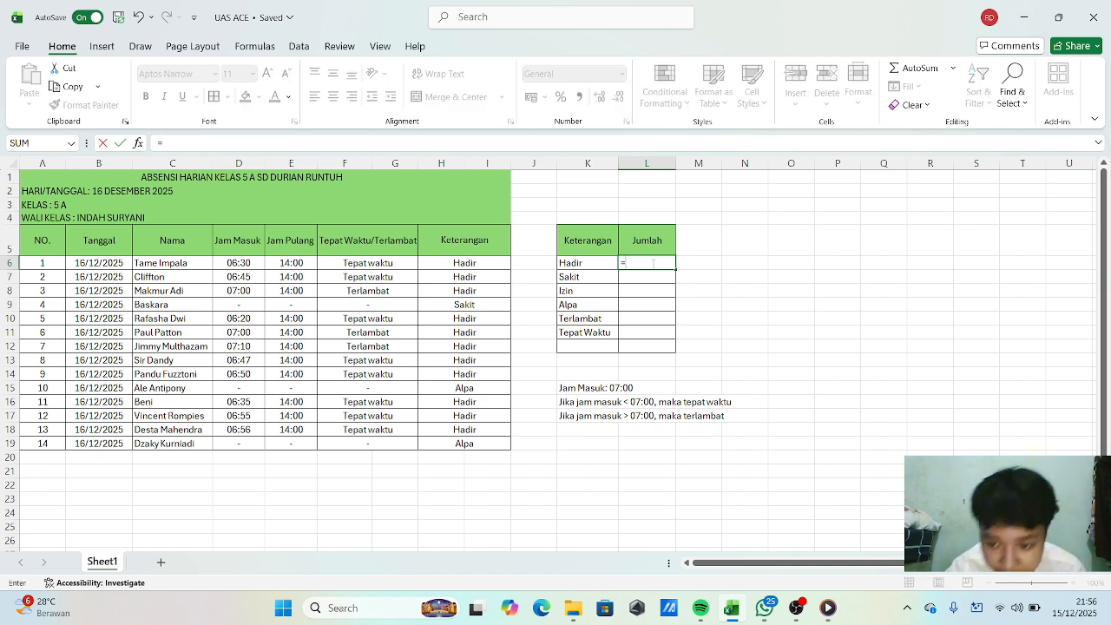
text(CO)
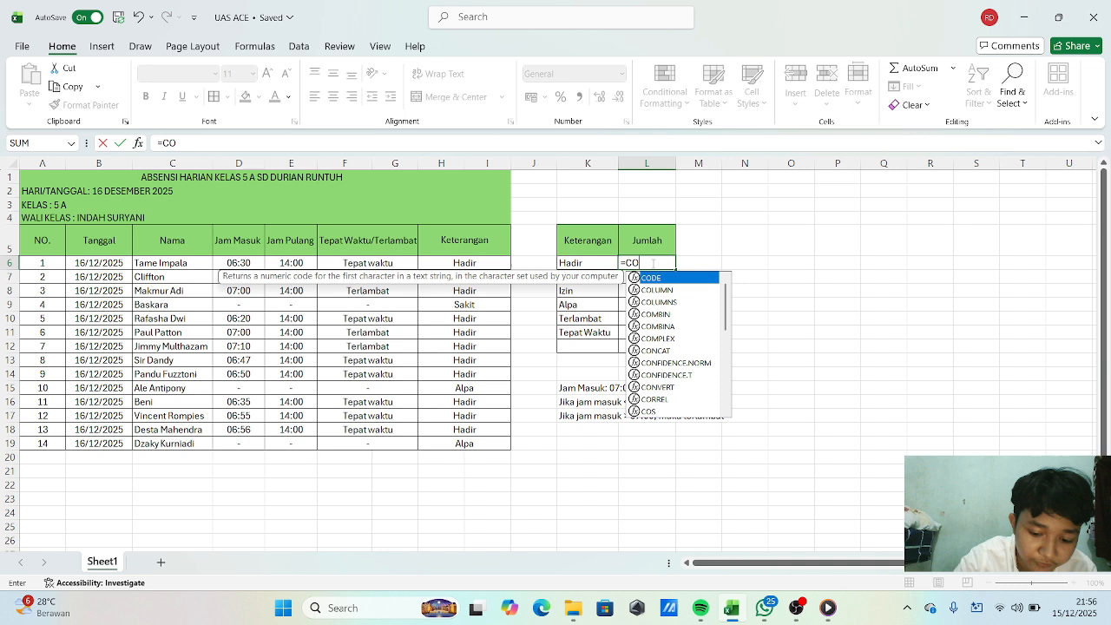
text(UNTIF)
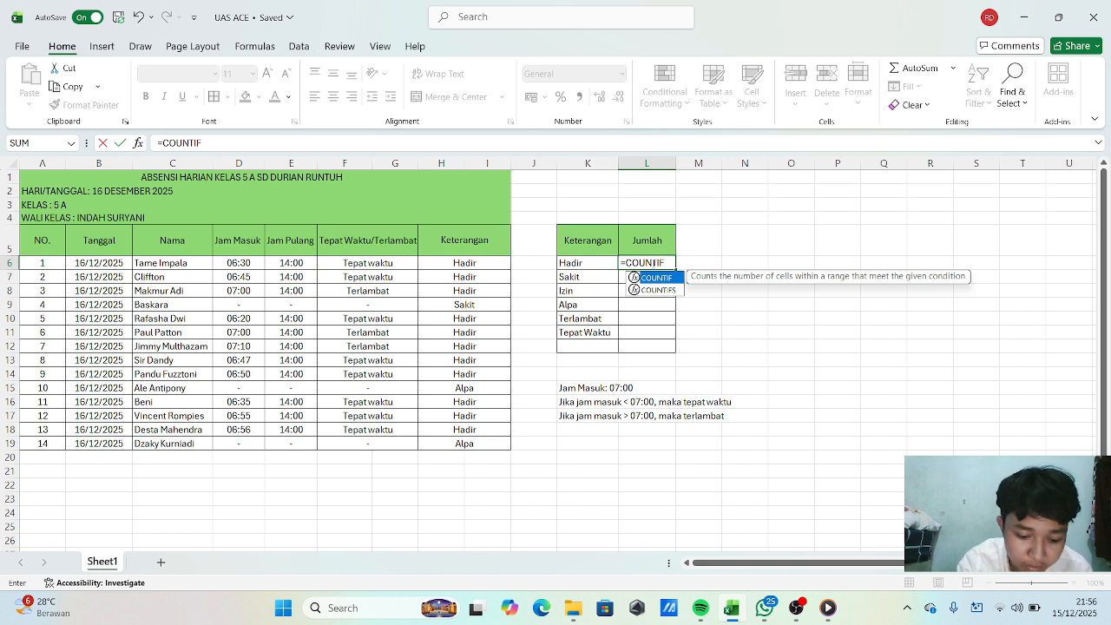
text(()
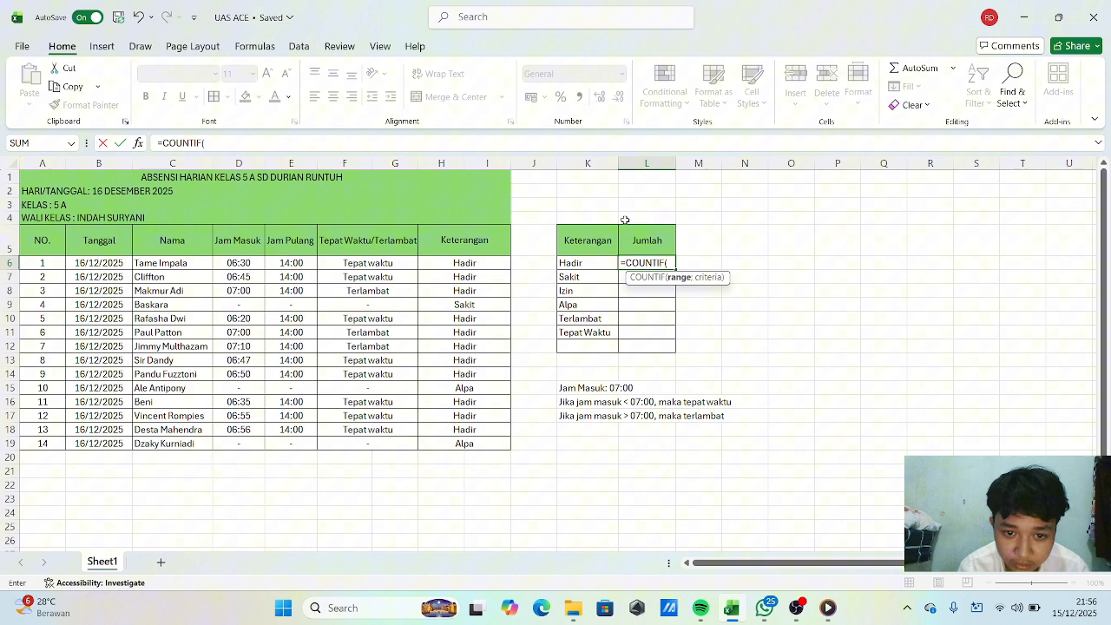
click(502, 261)
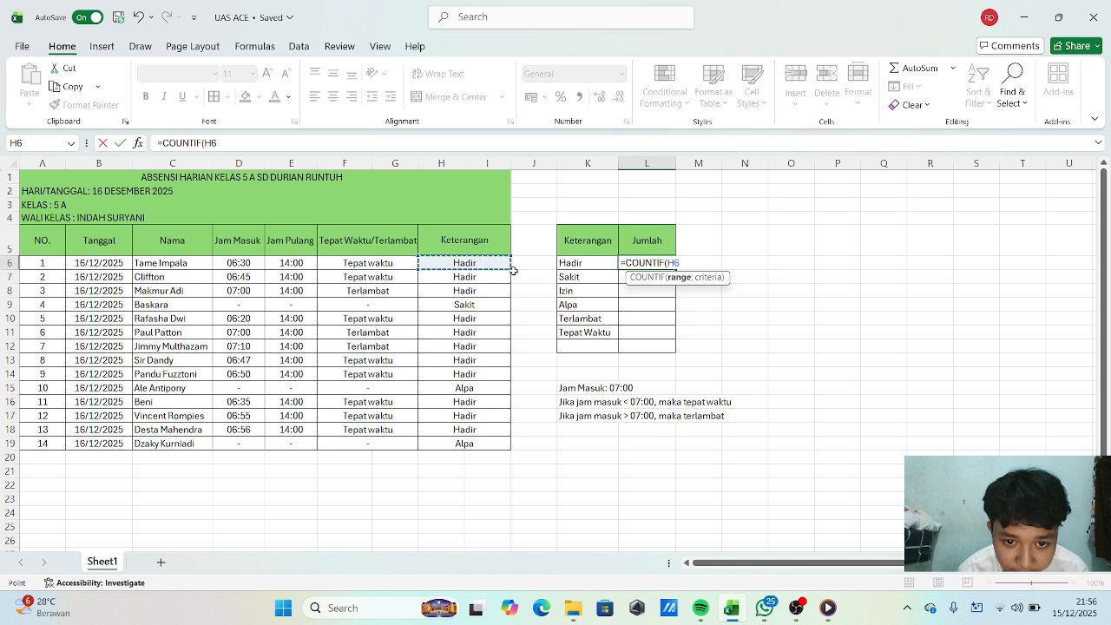
drag(514, 271, 509, 446)
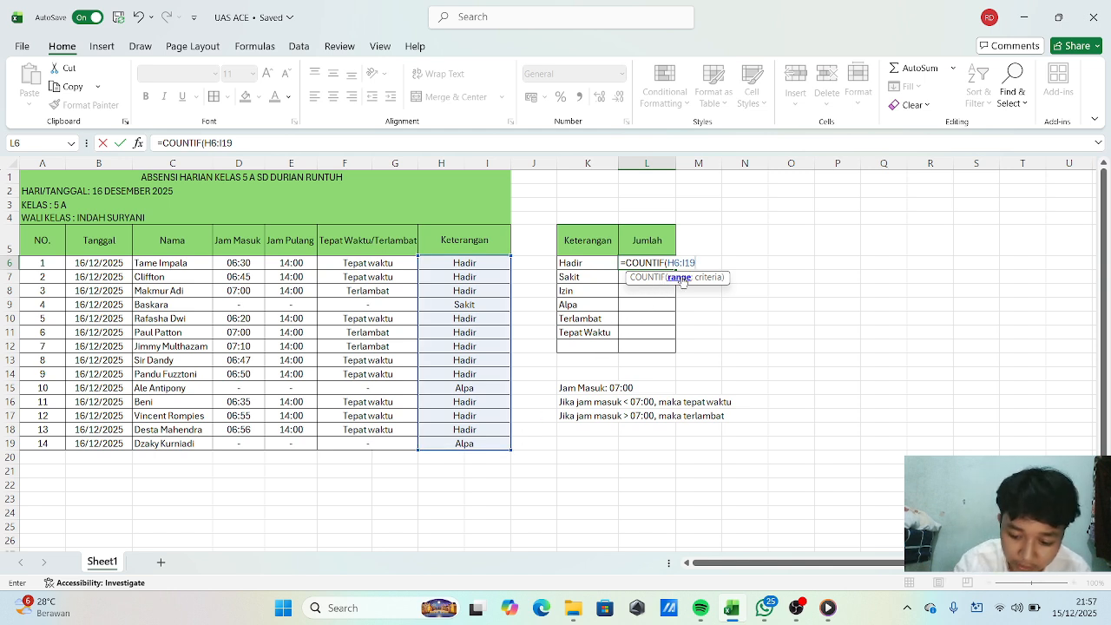
text(;)
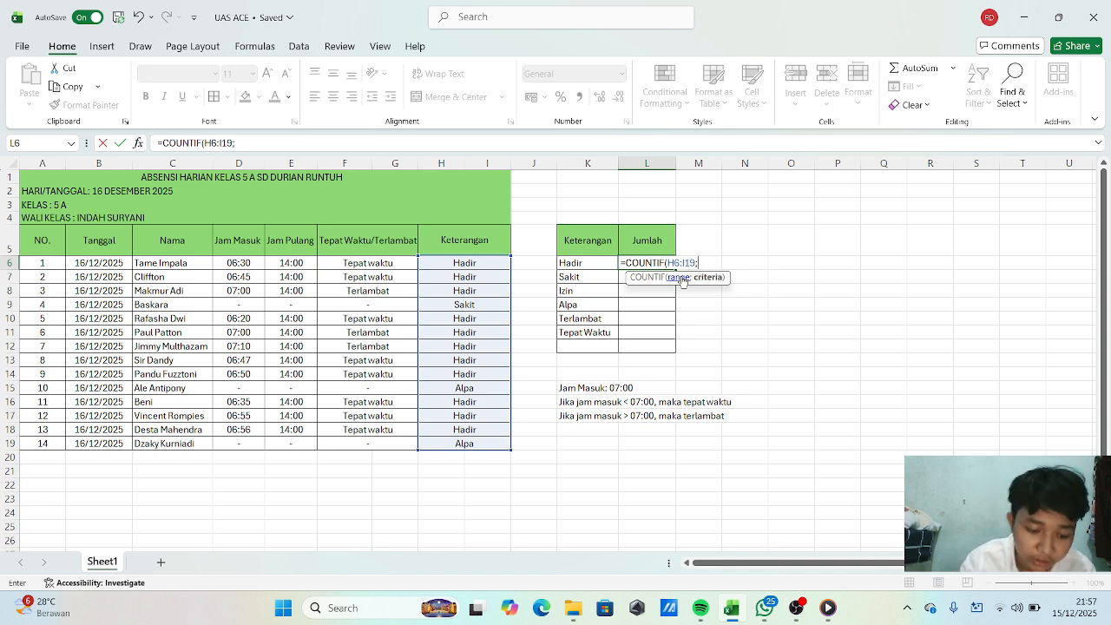
text(")
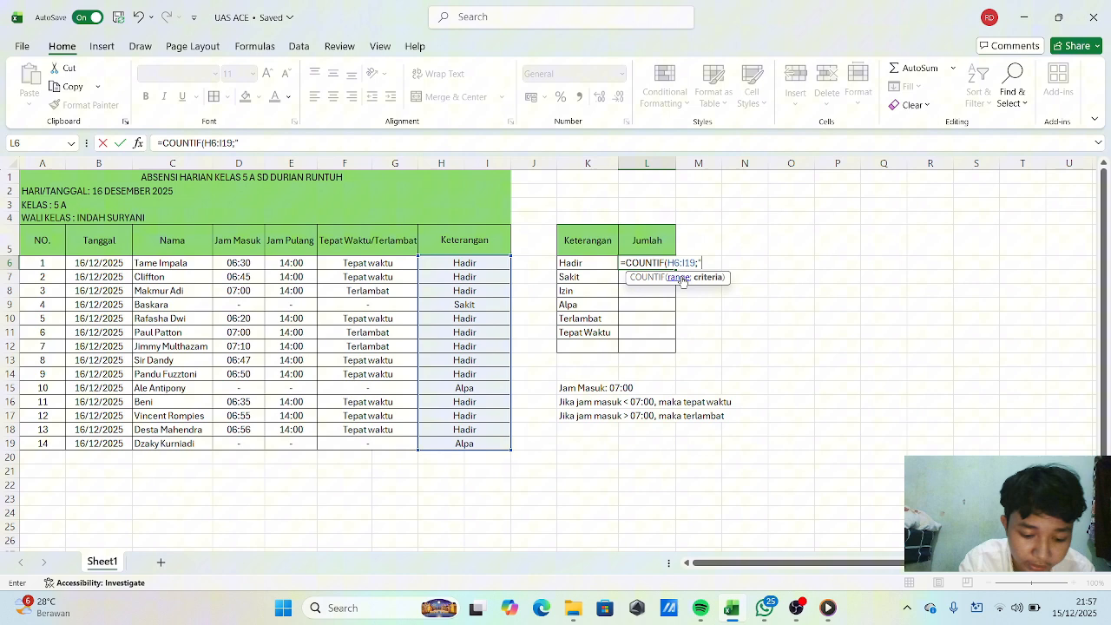
text(Hadir")
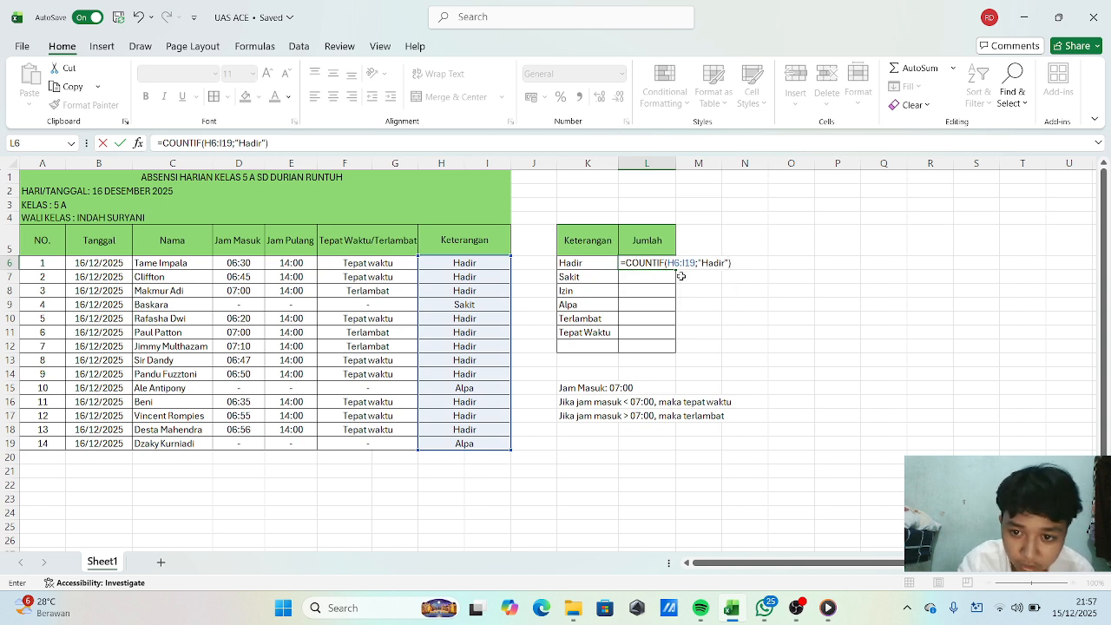
key(Return)
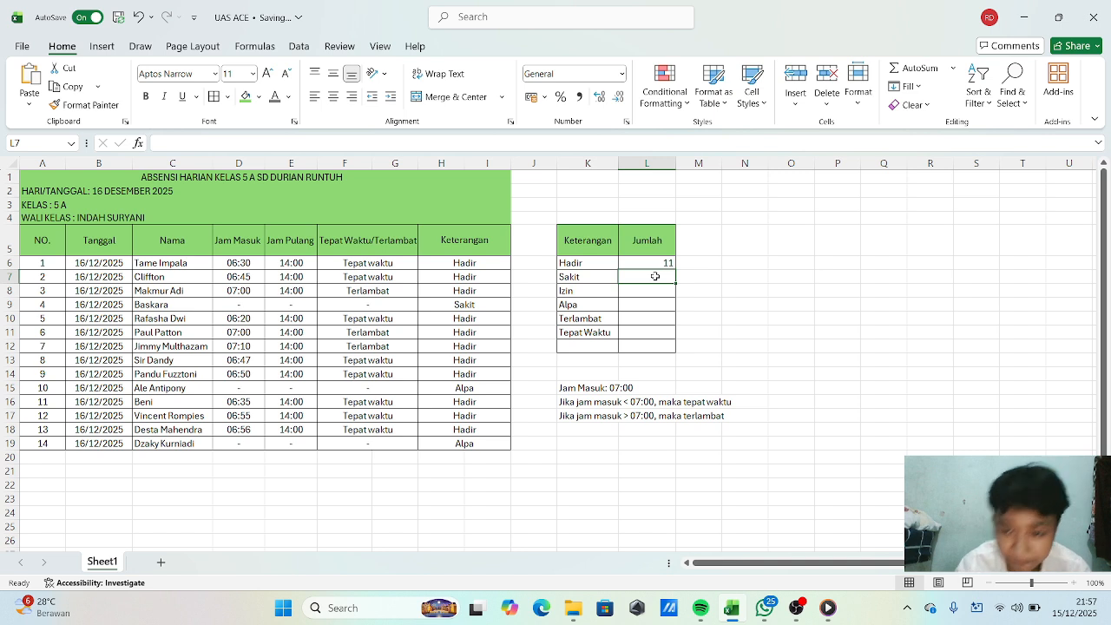
In L7, count the "Sakit" entries in H6:I19 with a COUNTIF formula.
text(=)
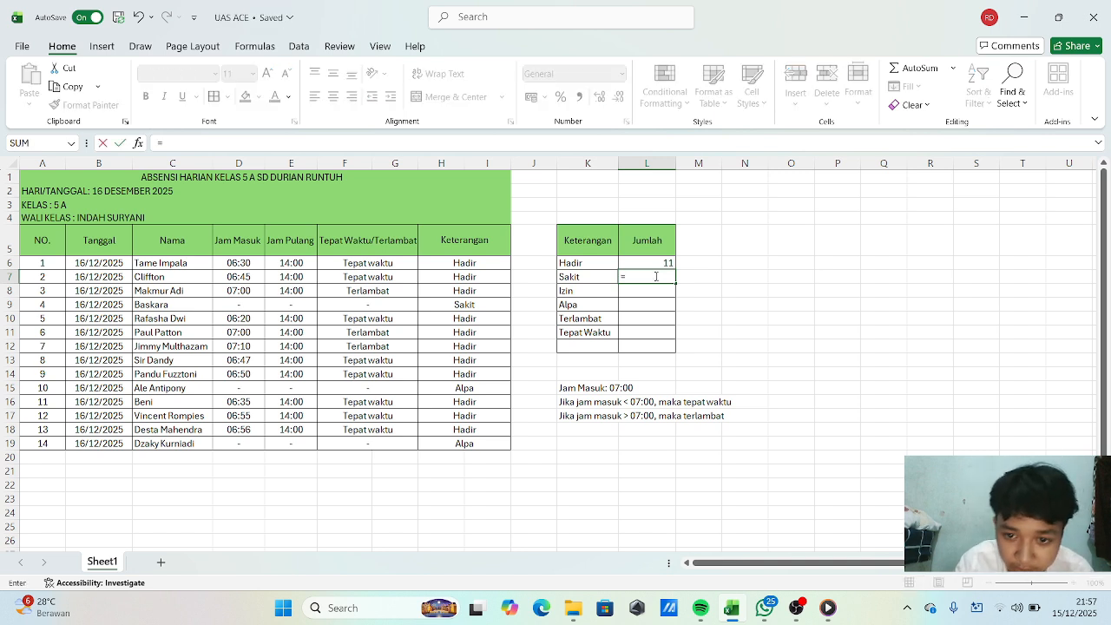
text(COUN)
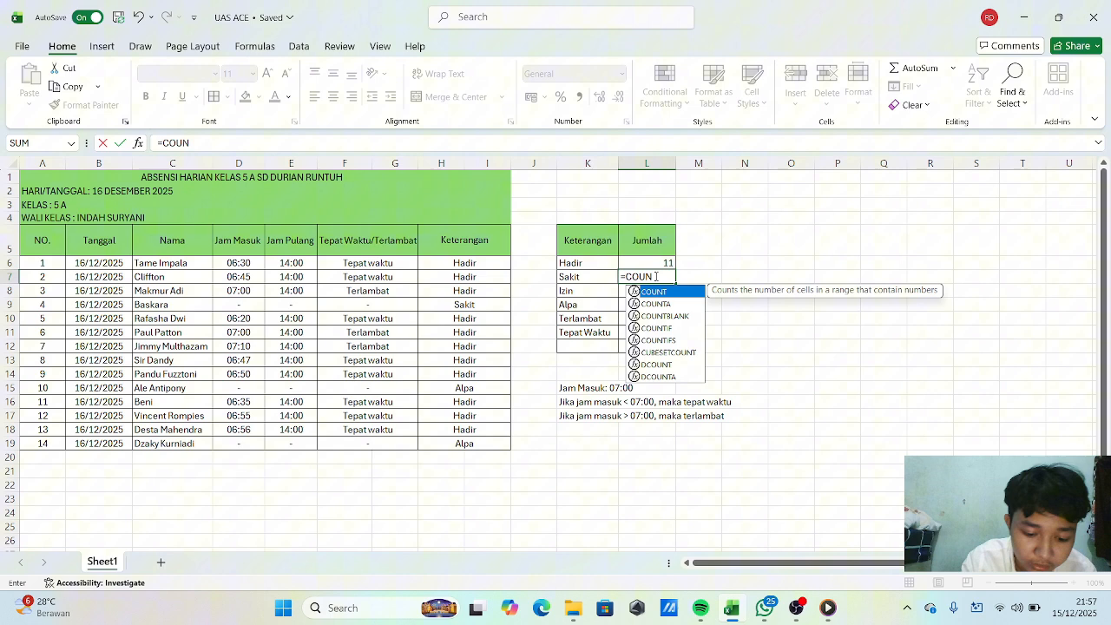
text(TIF)
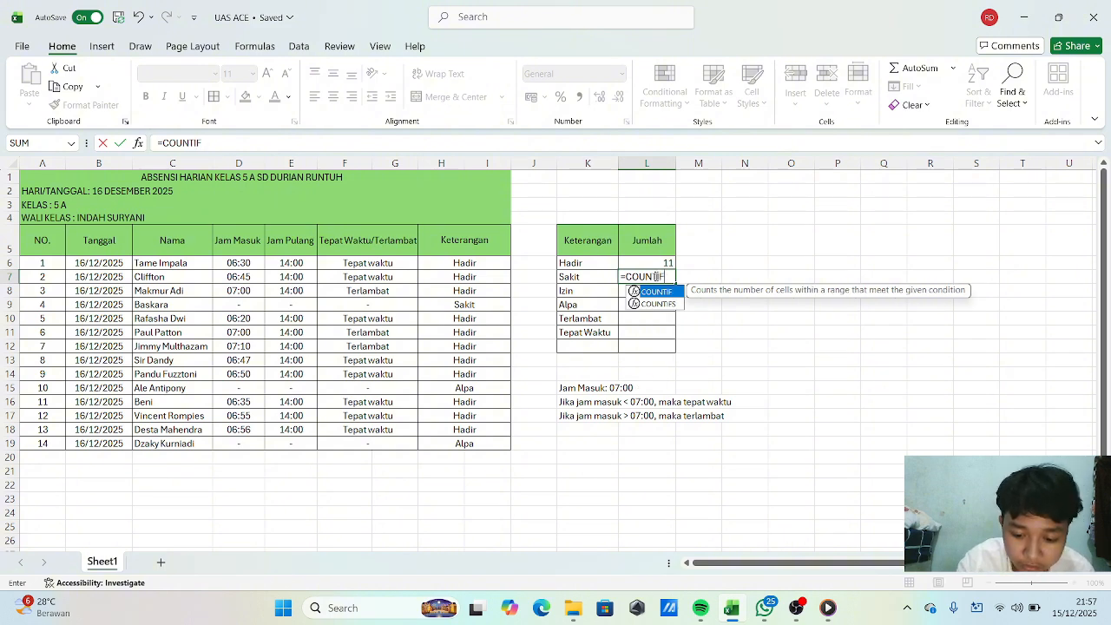
text(()
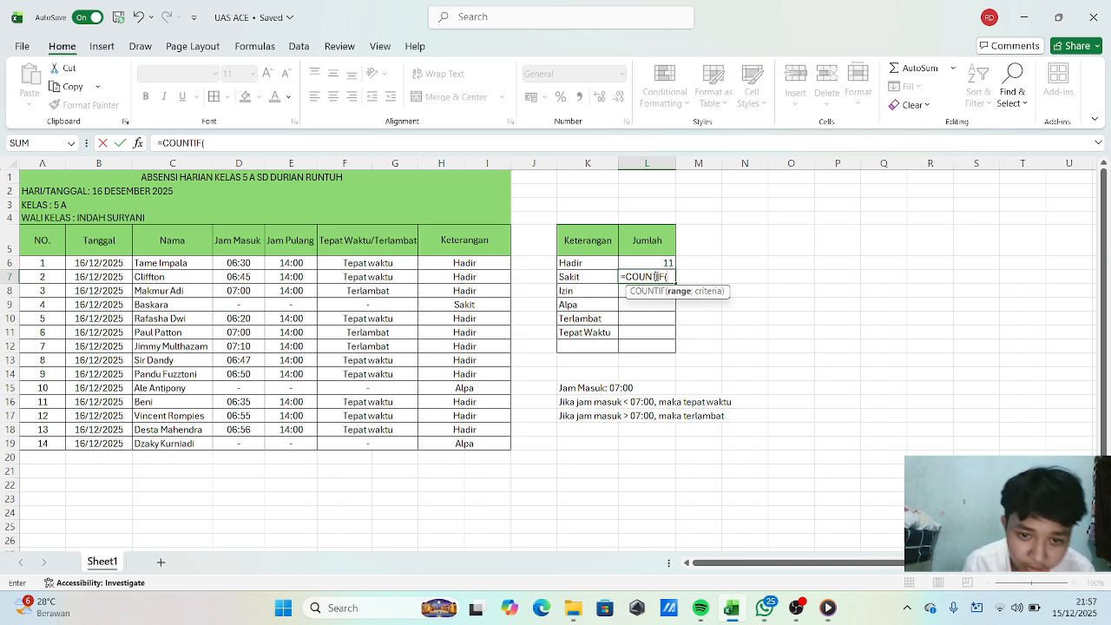
click(498, 261)
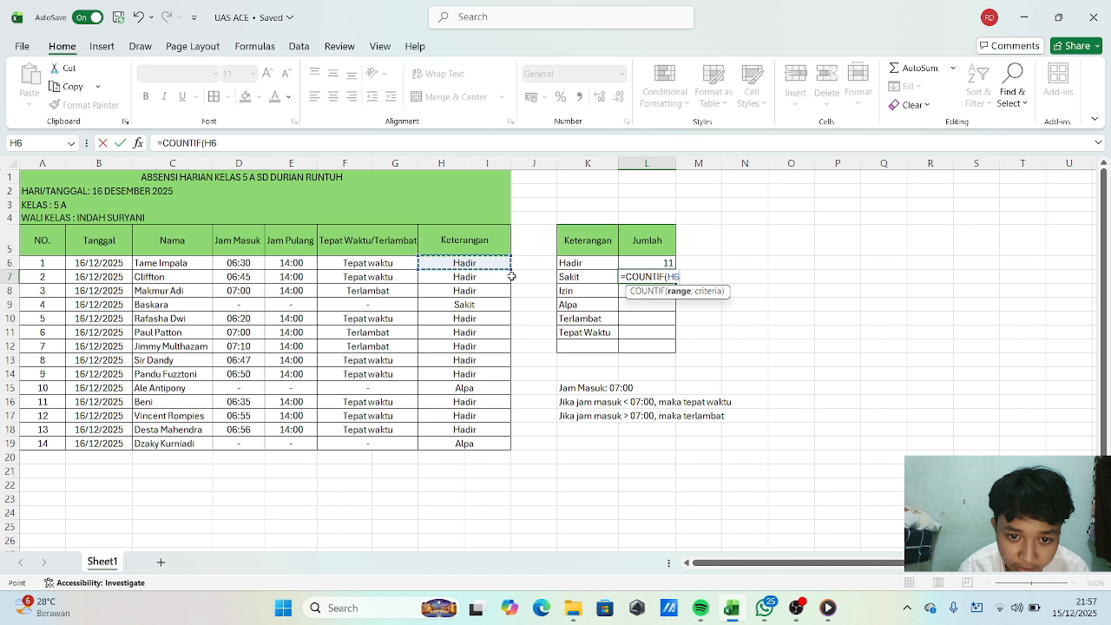
drag(512, 276, 516, 450)
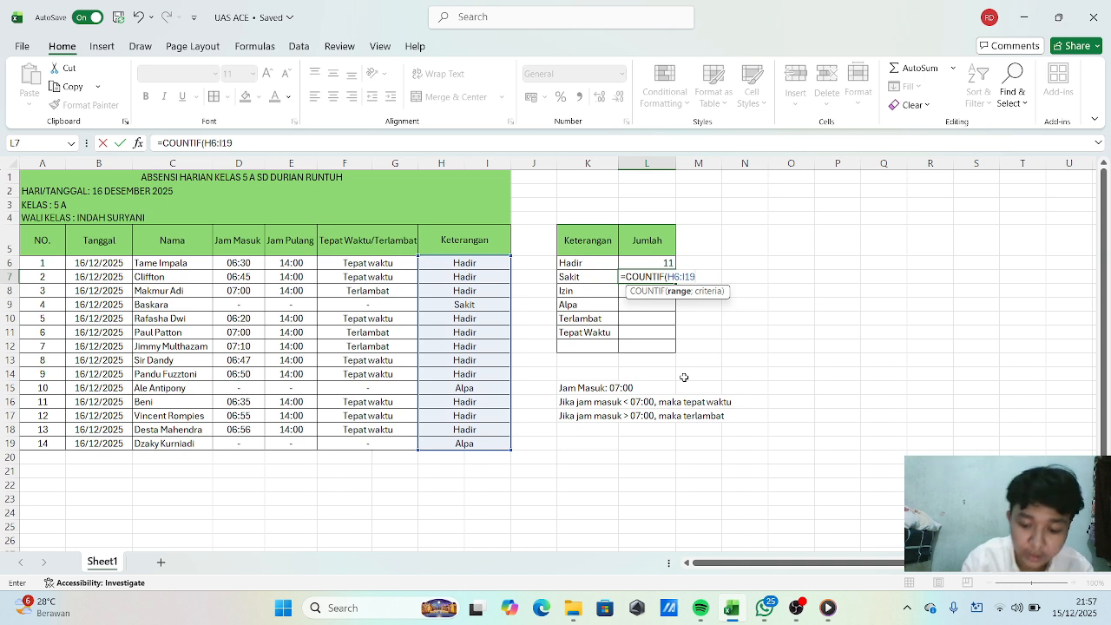
text(;)
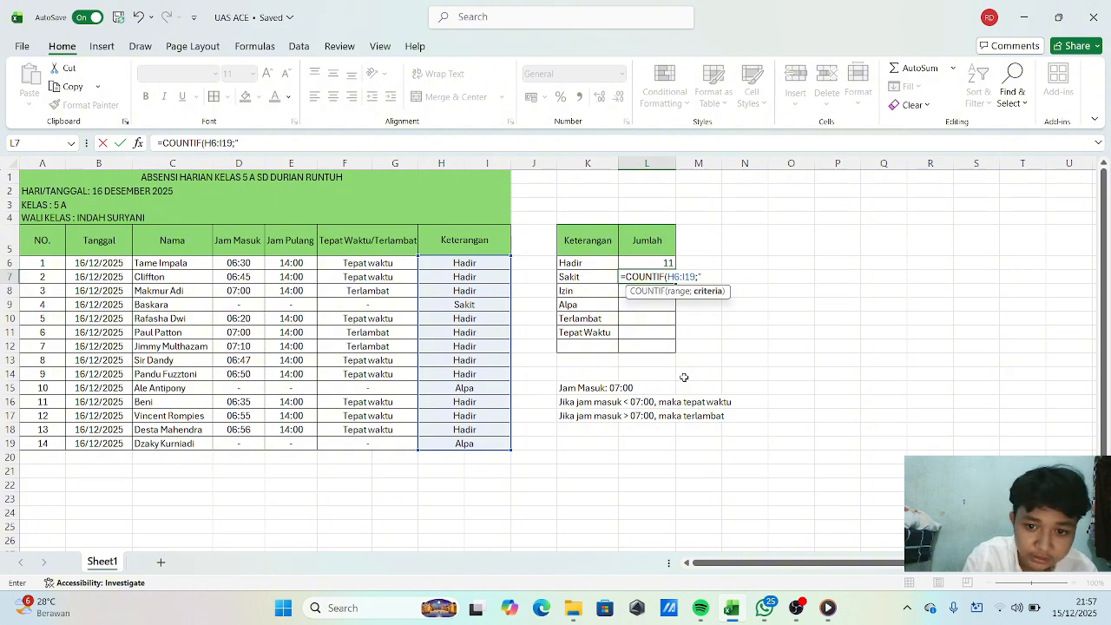
text("Sa)
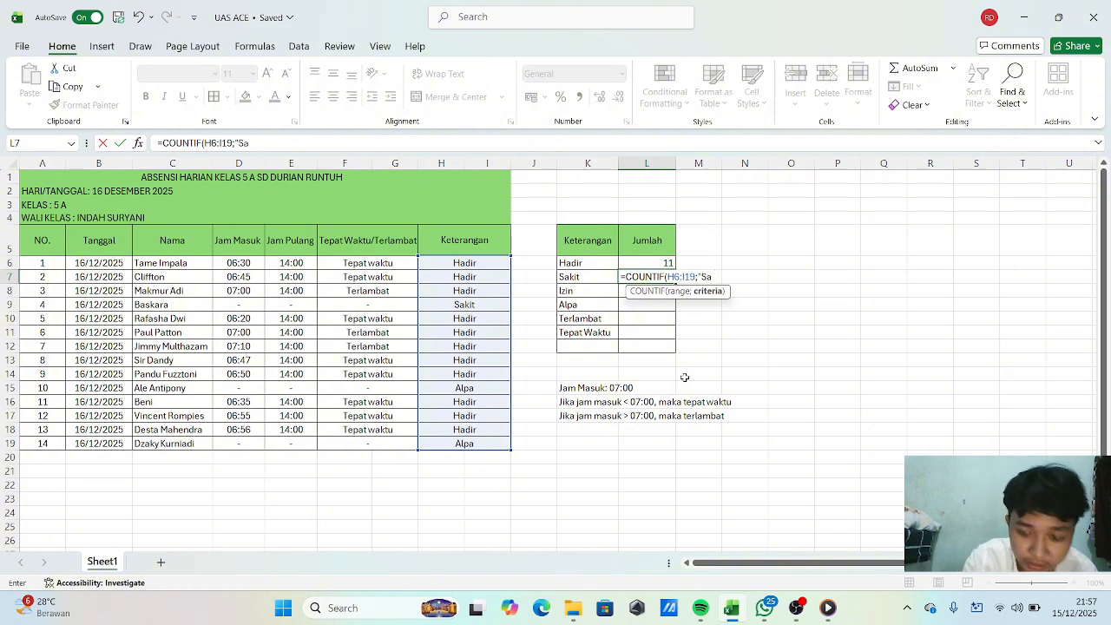
text(kit)
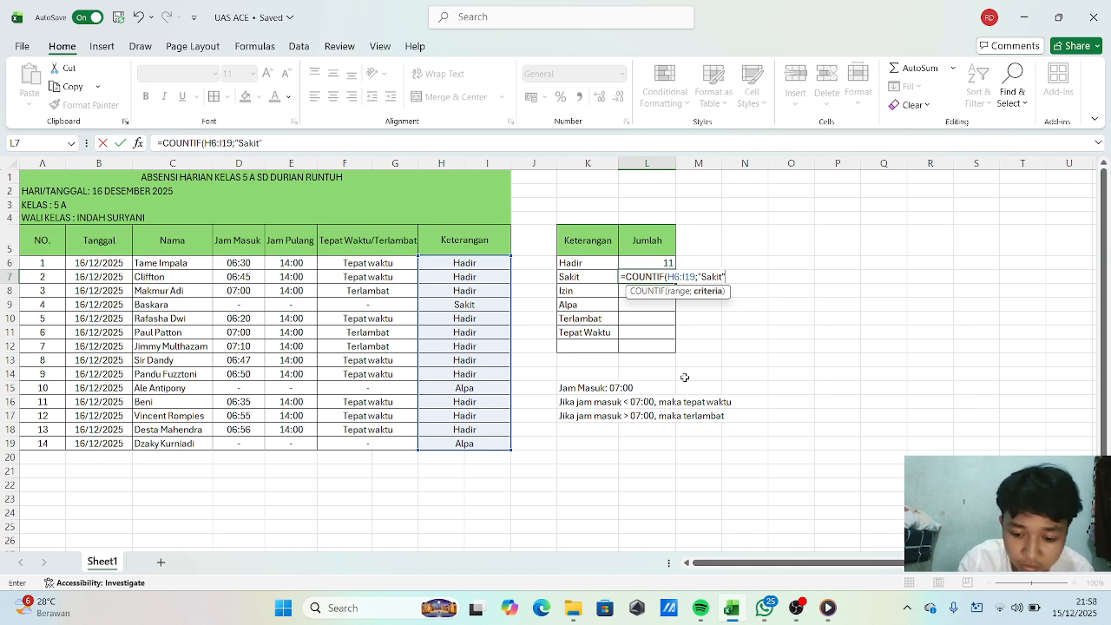
text("))
key(Return)
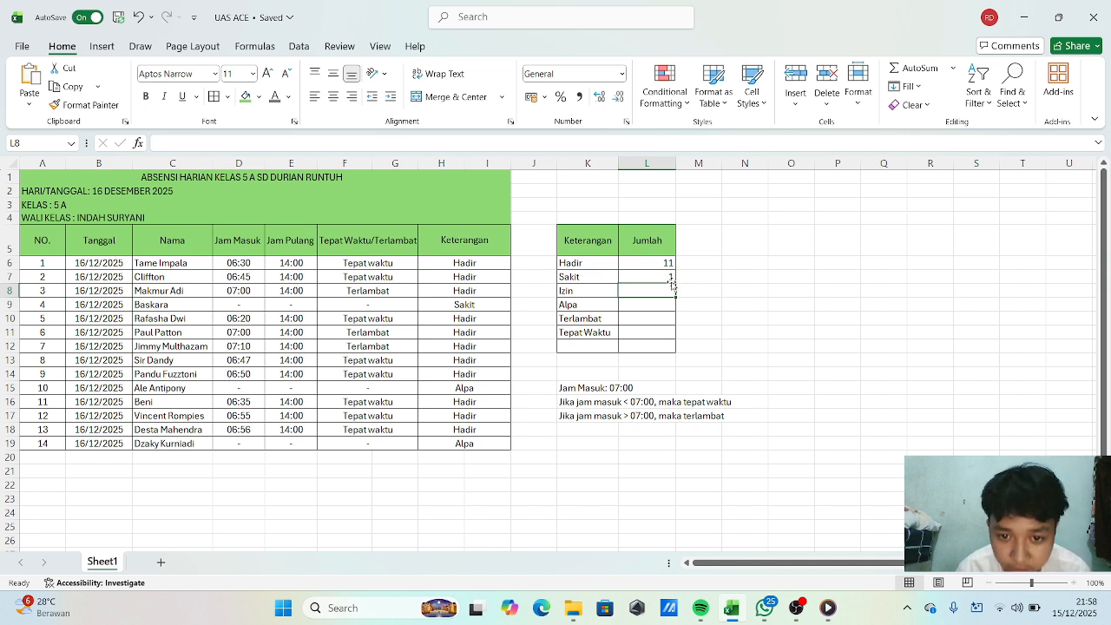
click(653, 304)
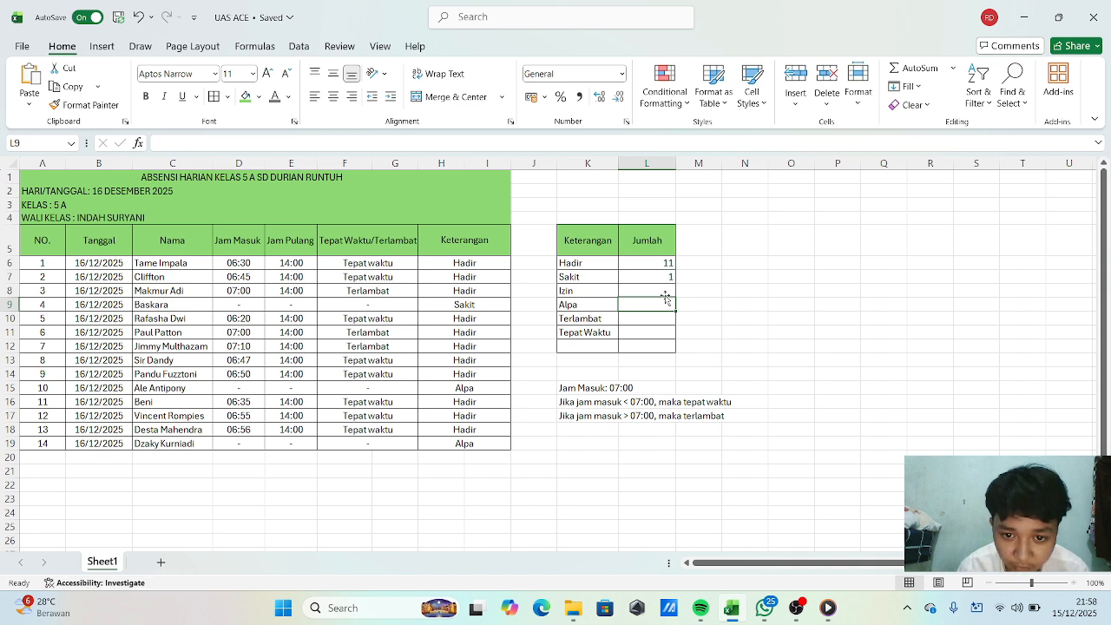
click(665, 294)
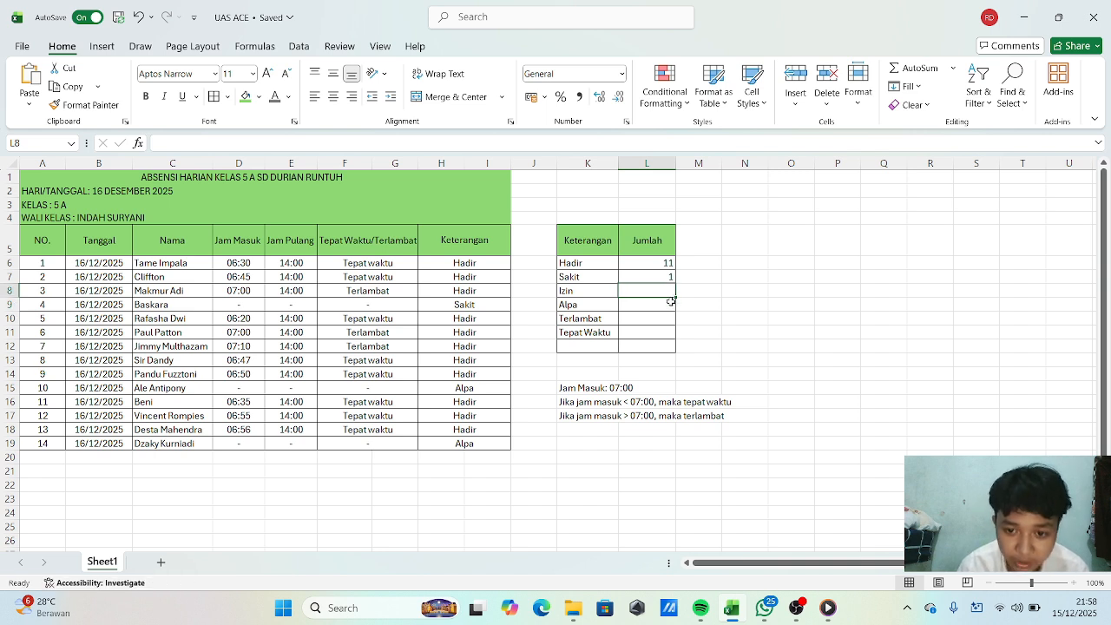
click(671, 305)
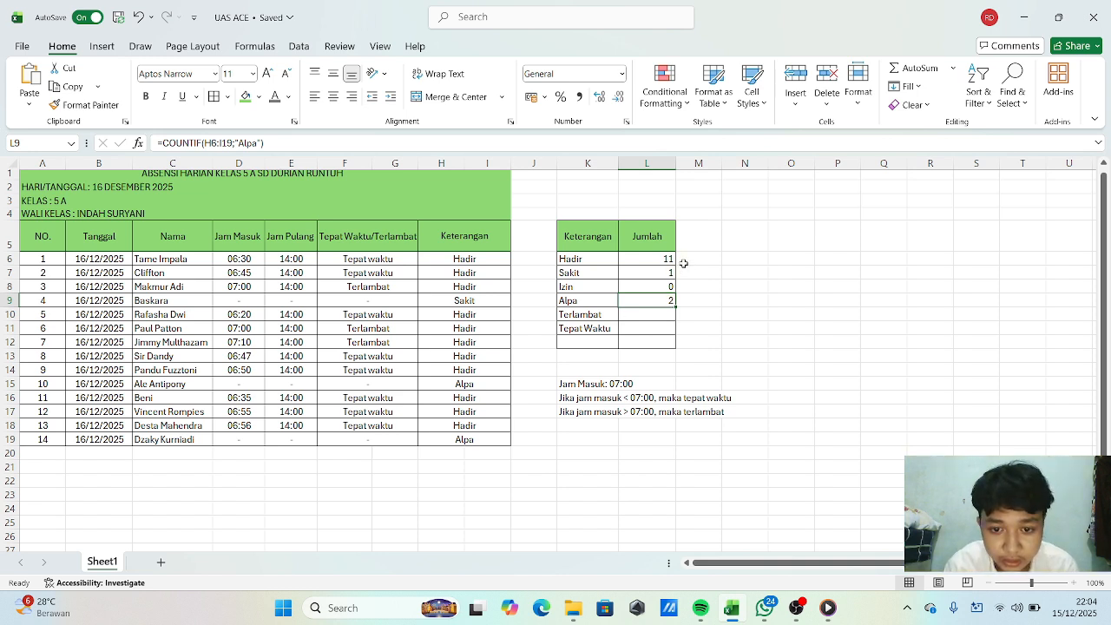
In L10, count the "Terlambat" entries in the status column F6:G19 with a COUNTIF formula.
click(656, 316)
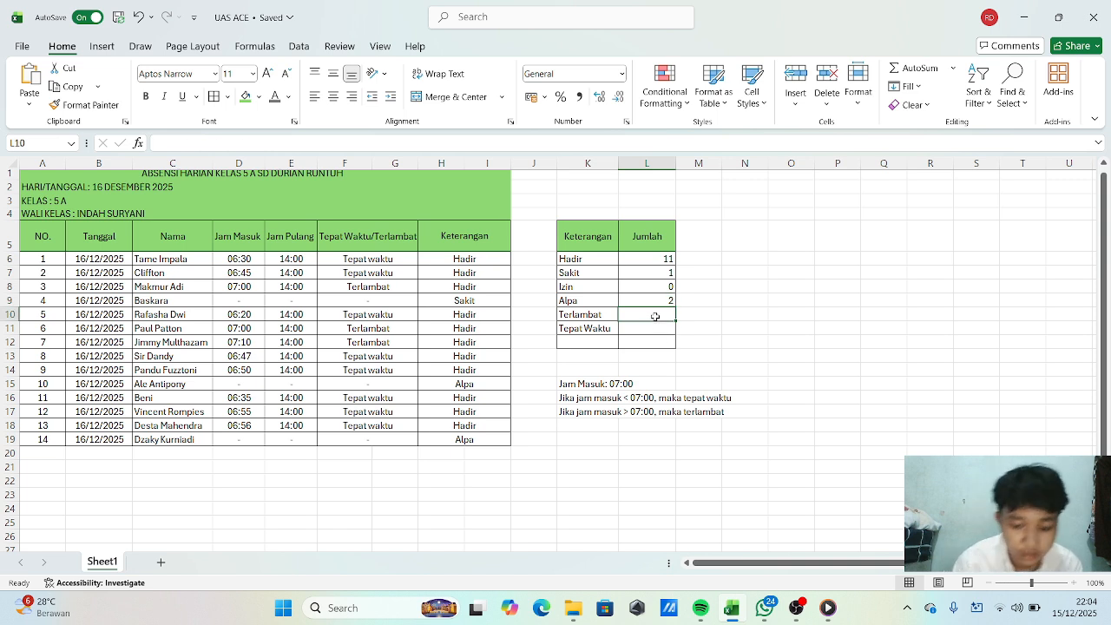
text(=)
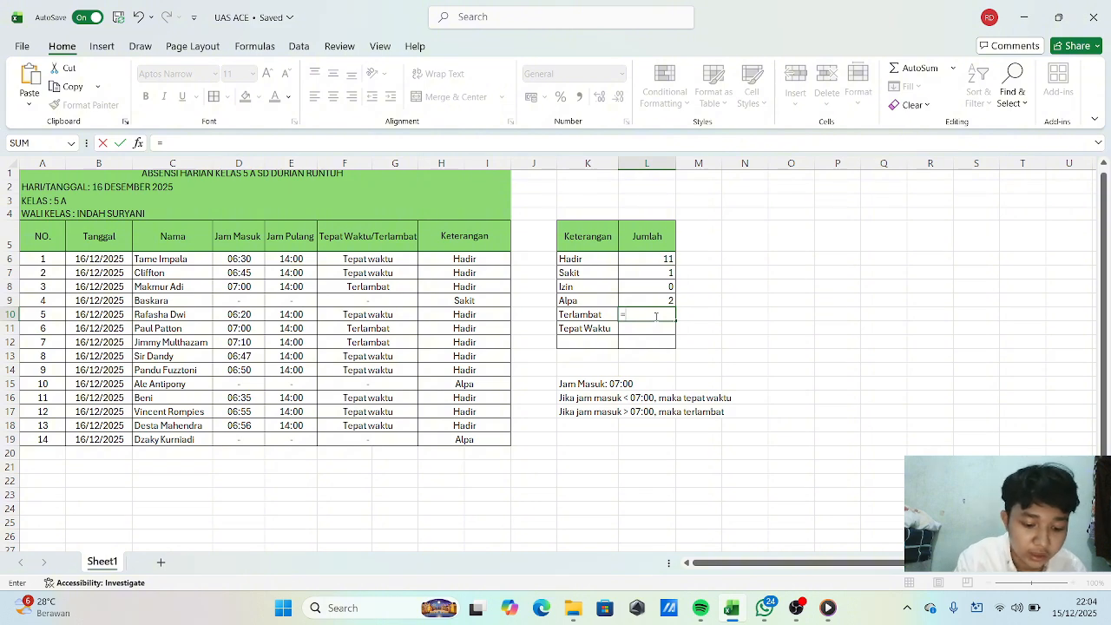
text(COUN)
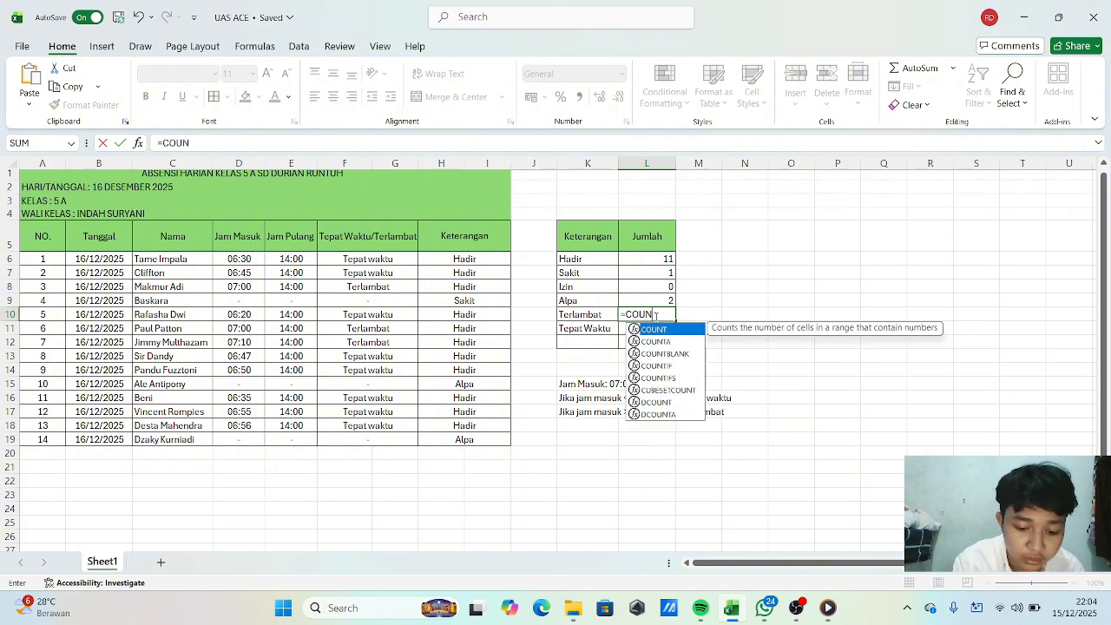
text(TIF)
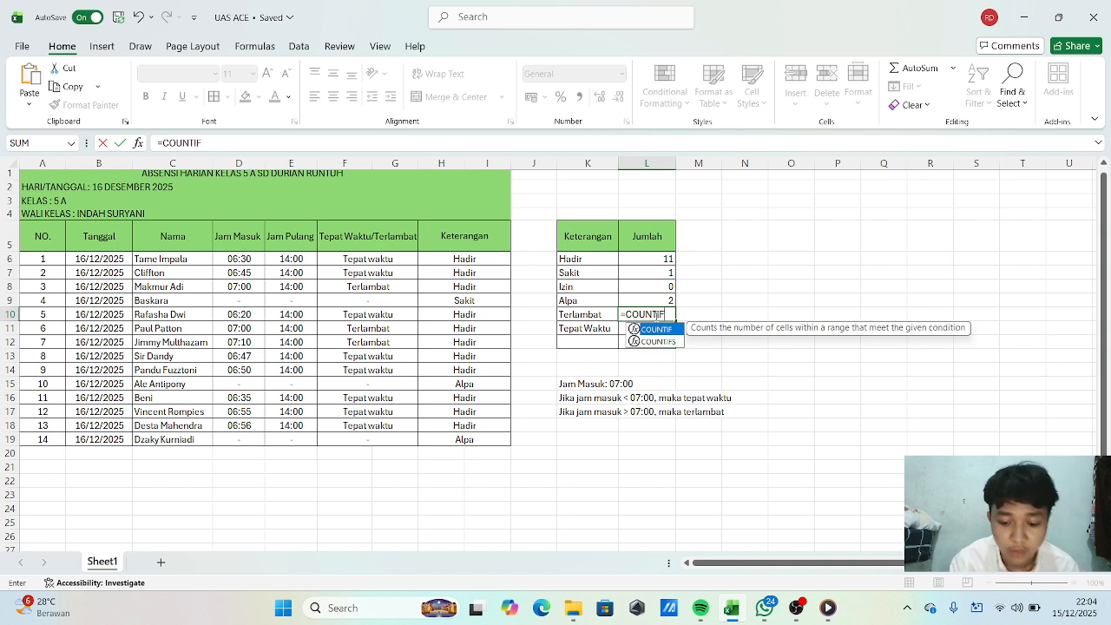
text(()
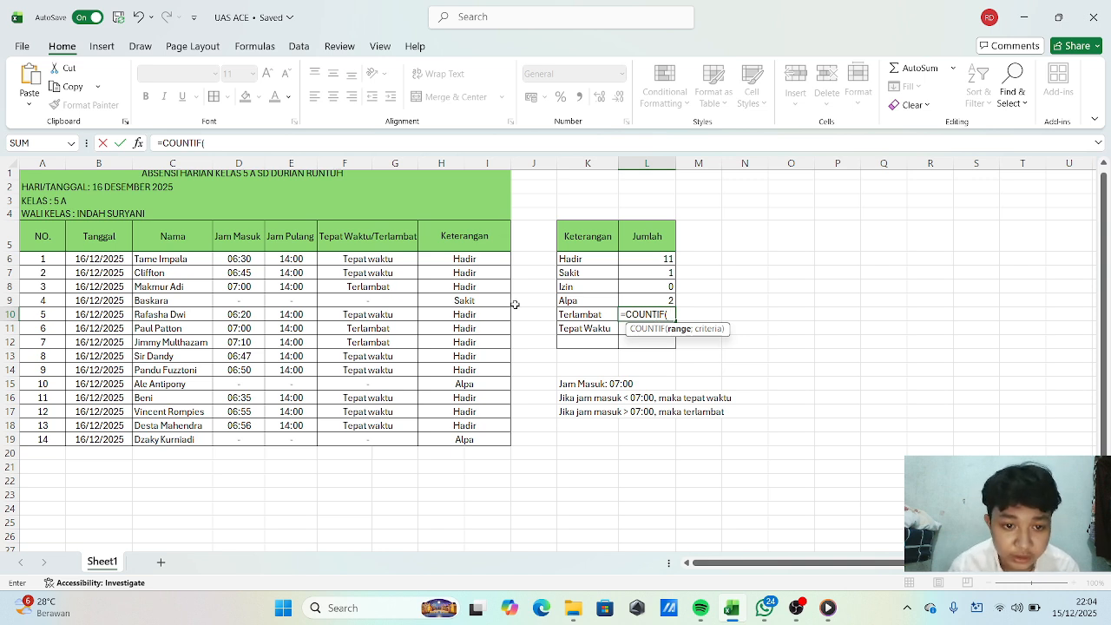
click(403, 261)
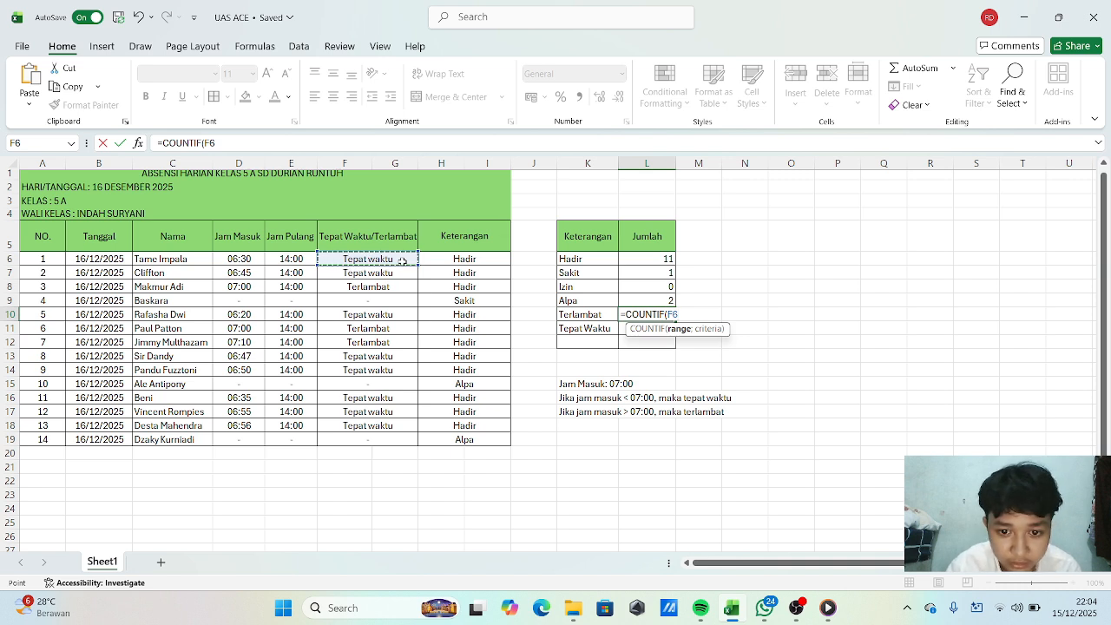
drag(403, 260, 413, 441)
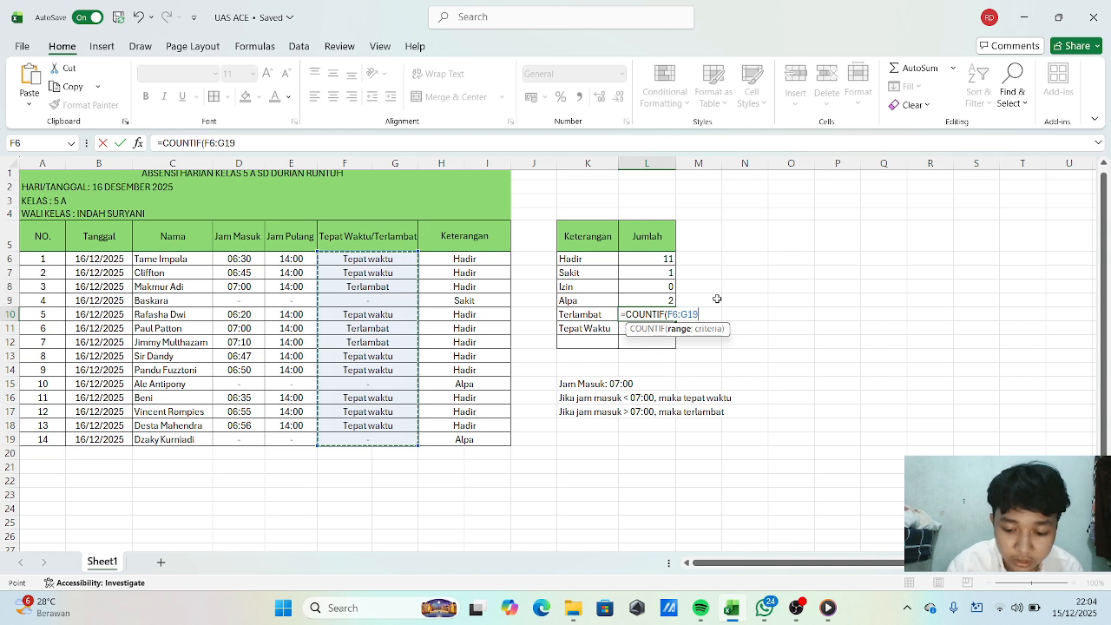
text(;)
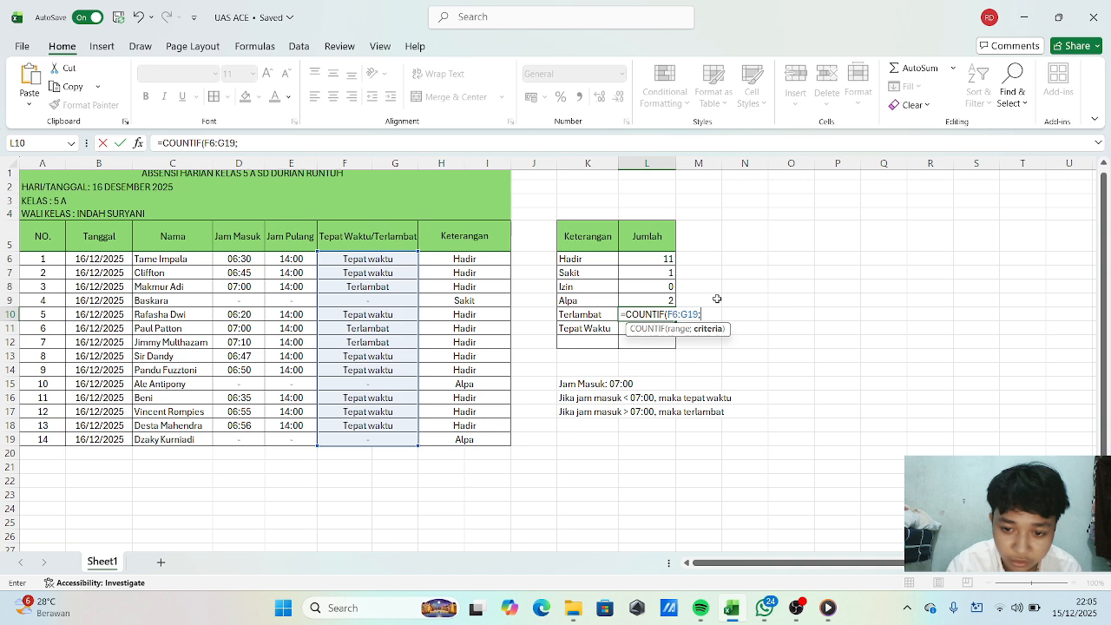
text(")
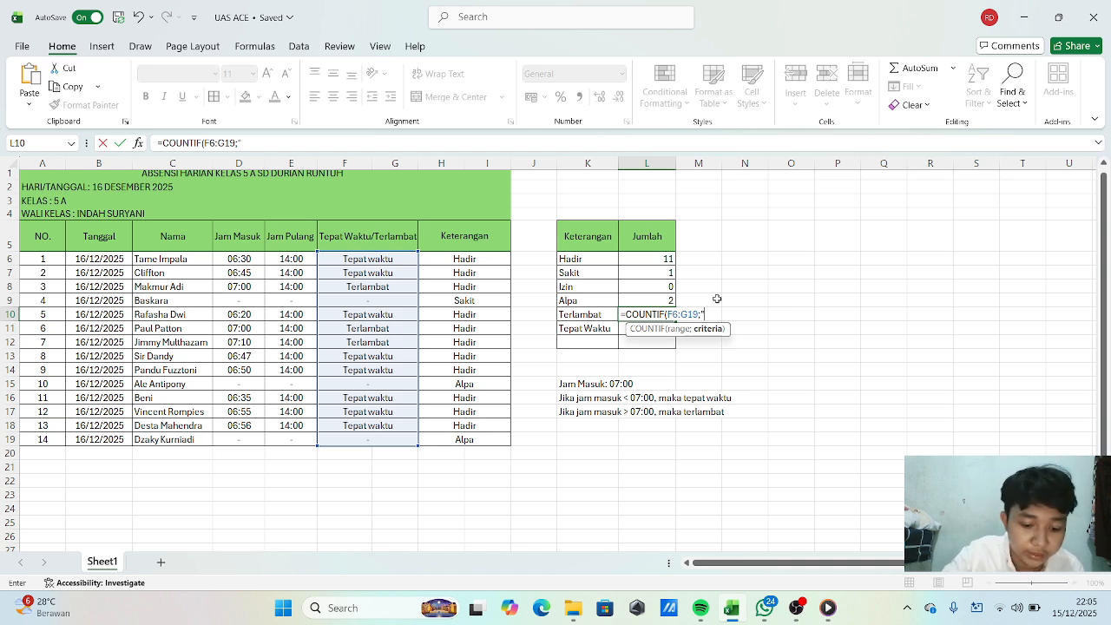
text(Ter)
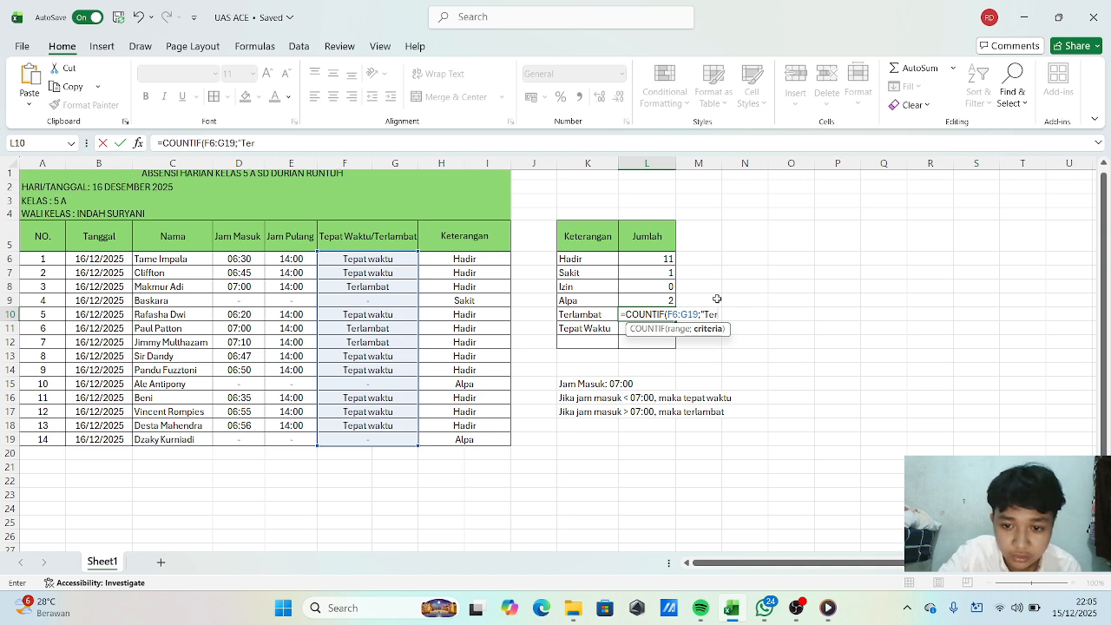
text(lambat)
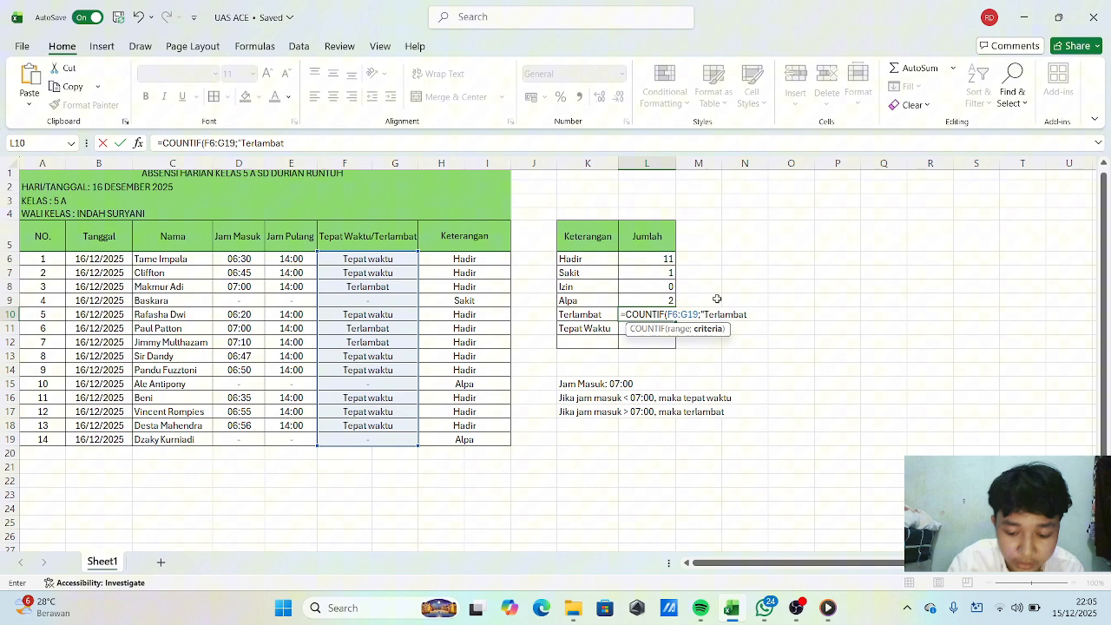
text(")
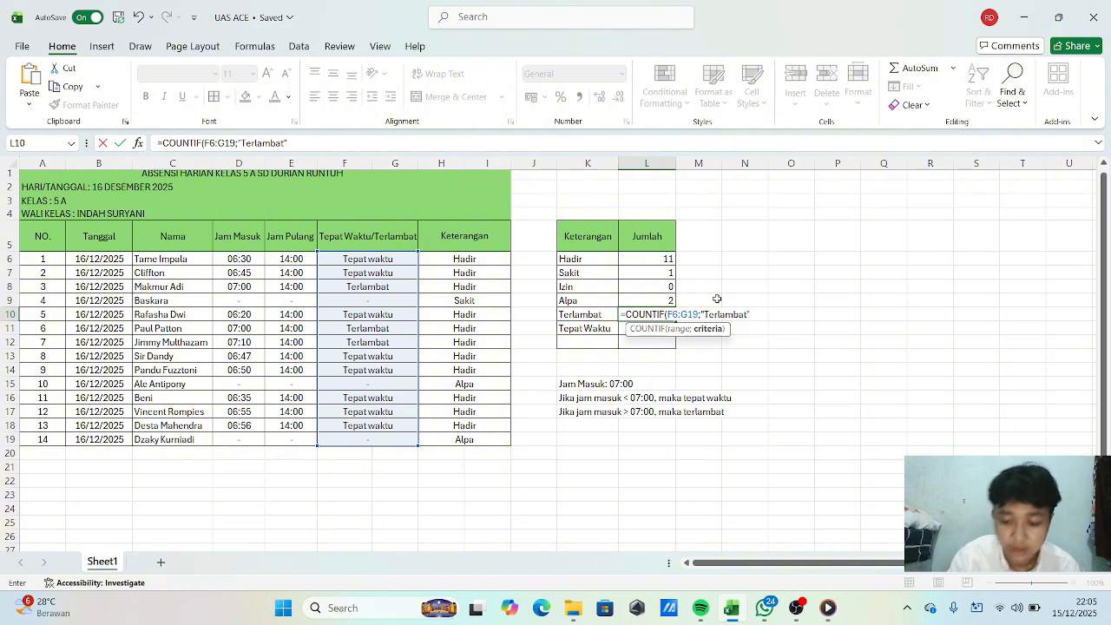
text())
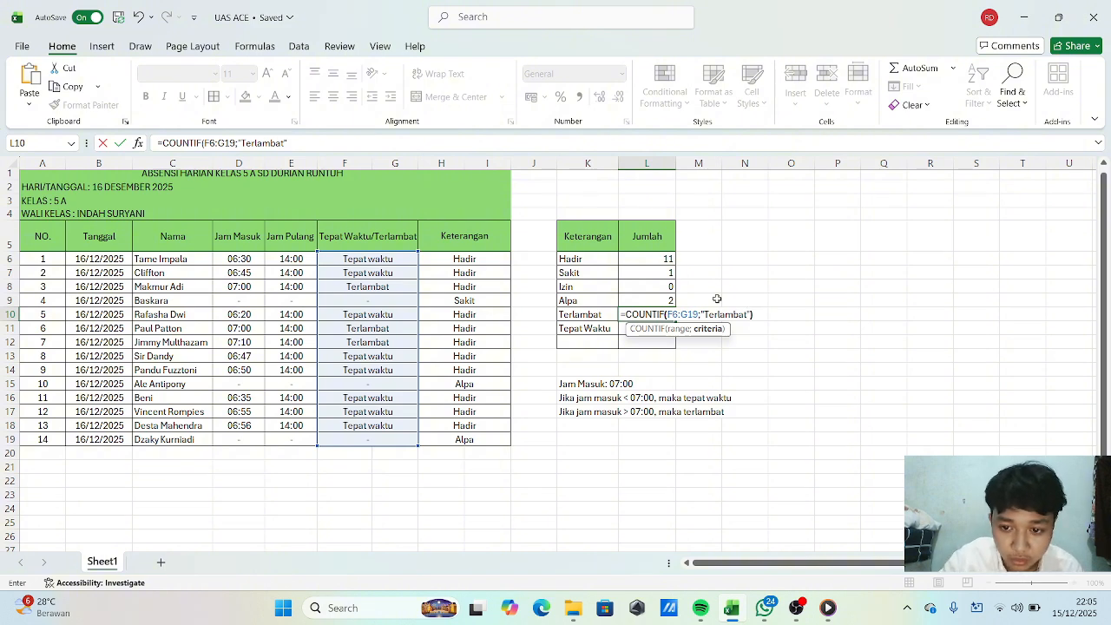
key(Return)
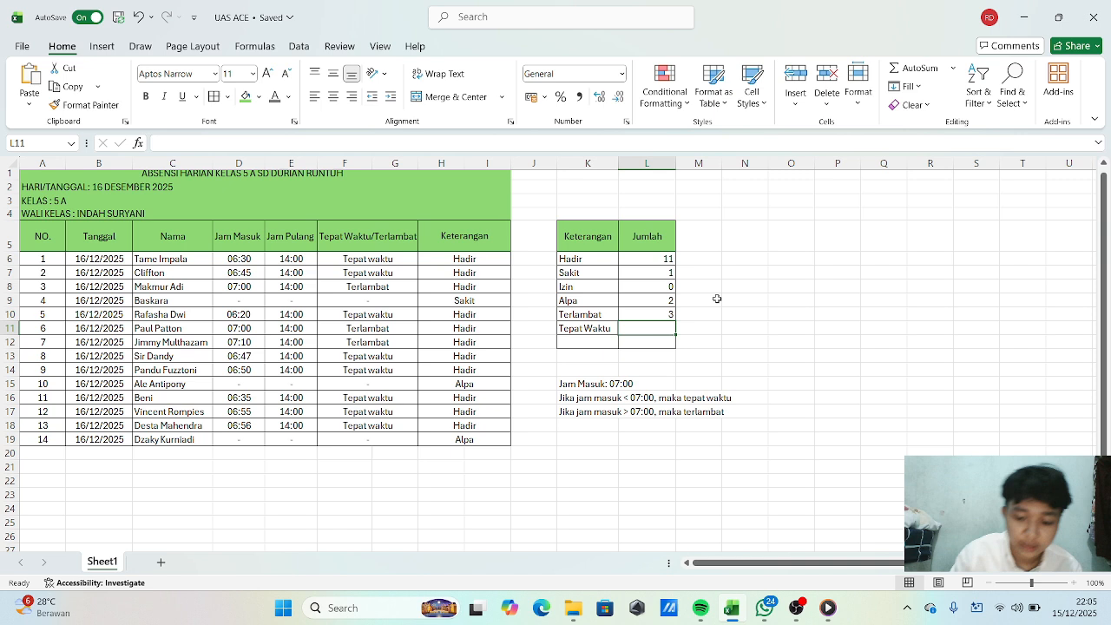
In L11, count the "Tepat Waktu" entries in F6:G19 with a COUNTIF formula.
text(=)
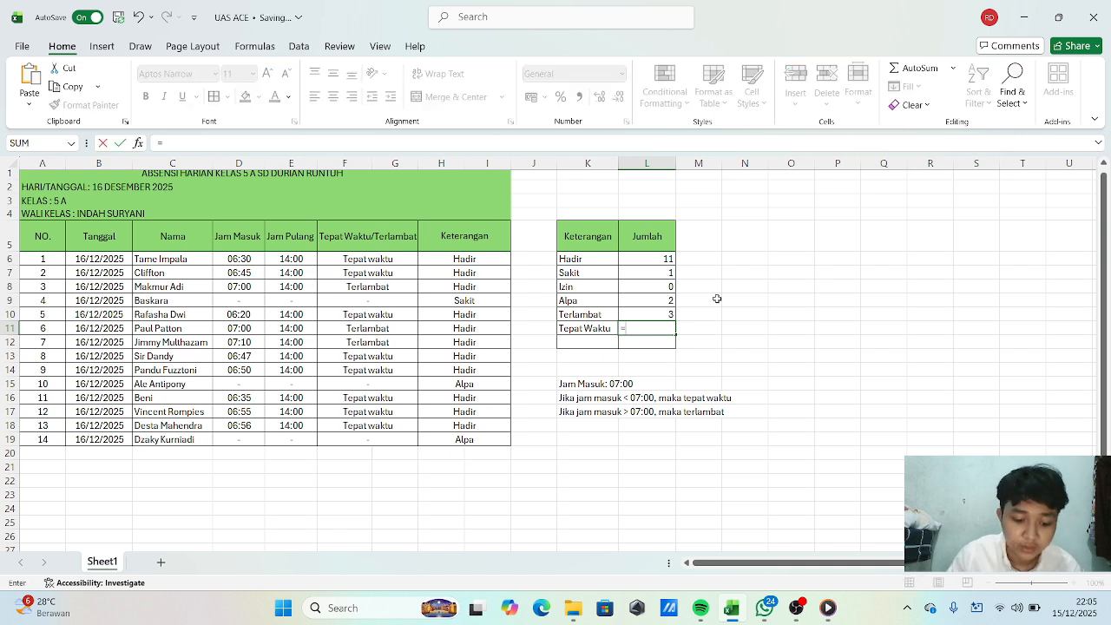
text(CO)
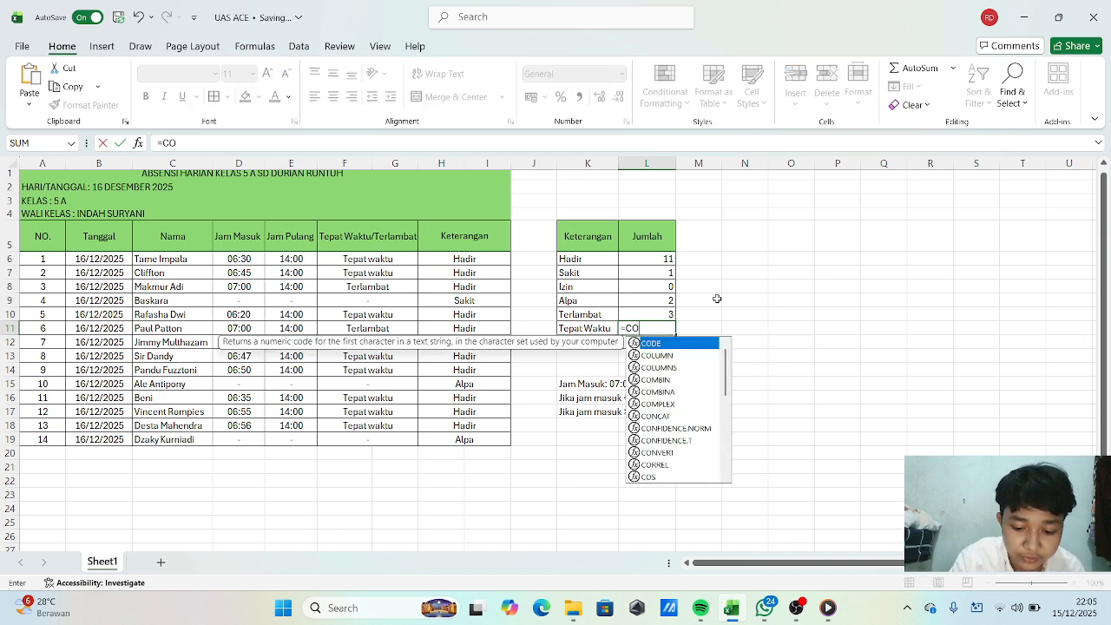
text(UNT)
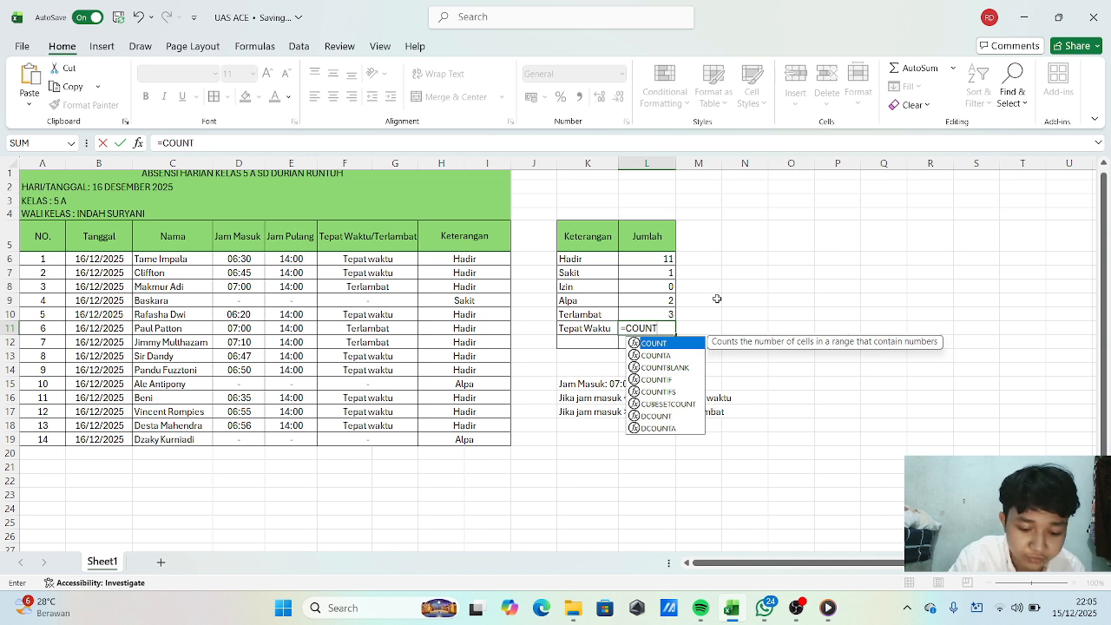
text(IF)
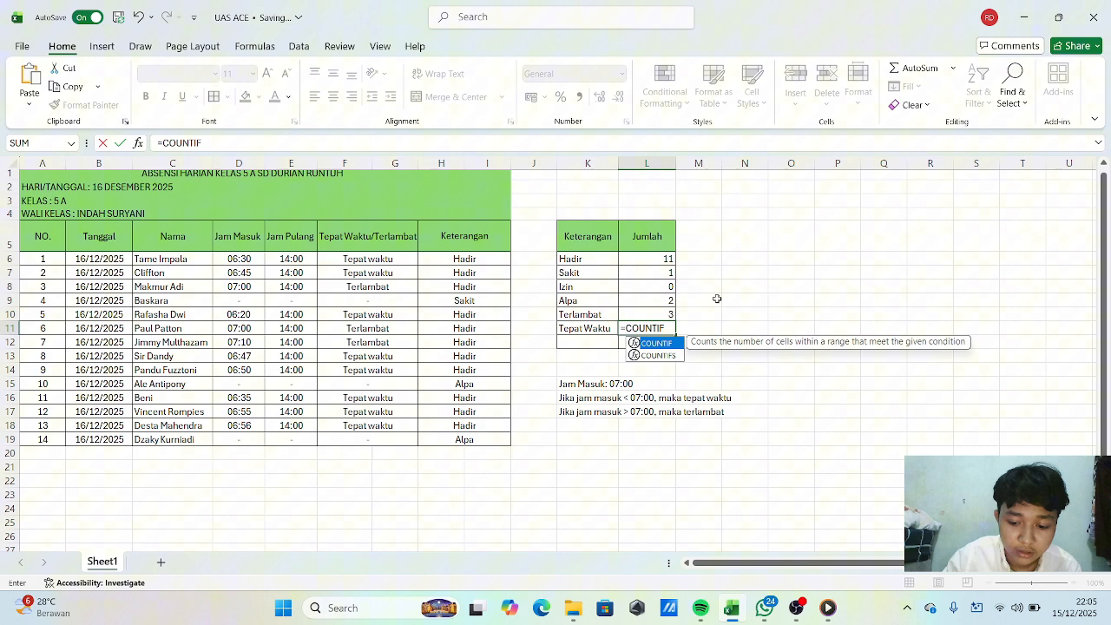
text(()
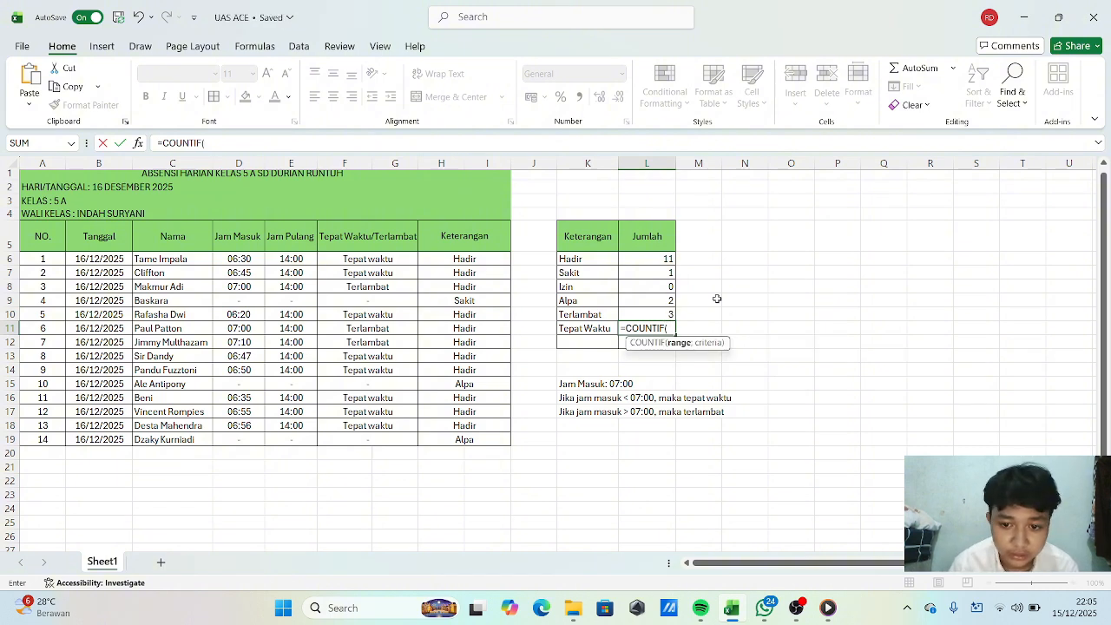
click(382, 263)
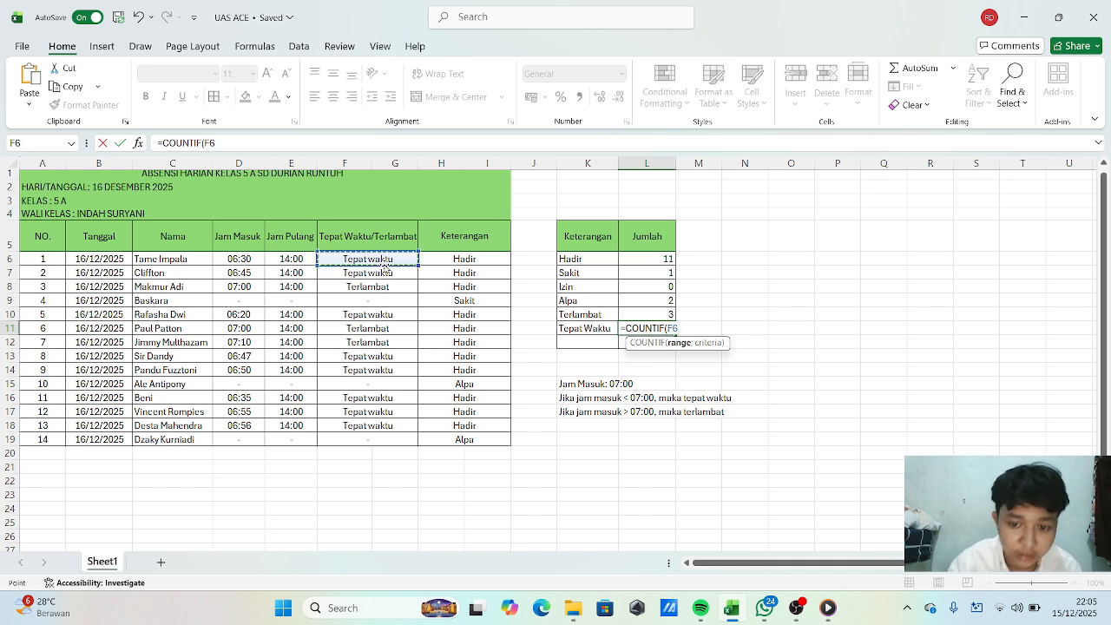
drag(386, 264, 408, 439)
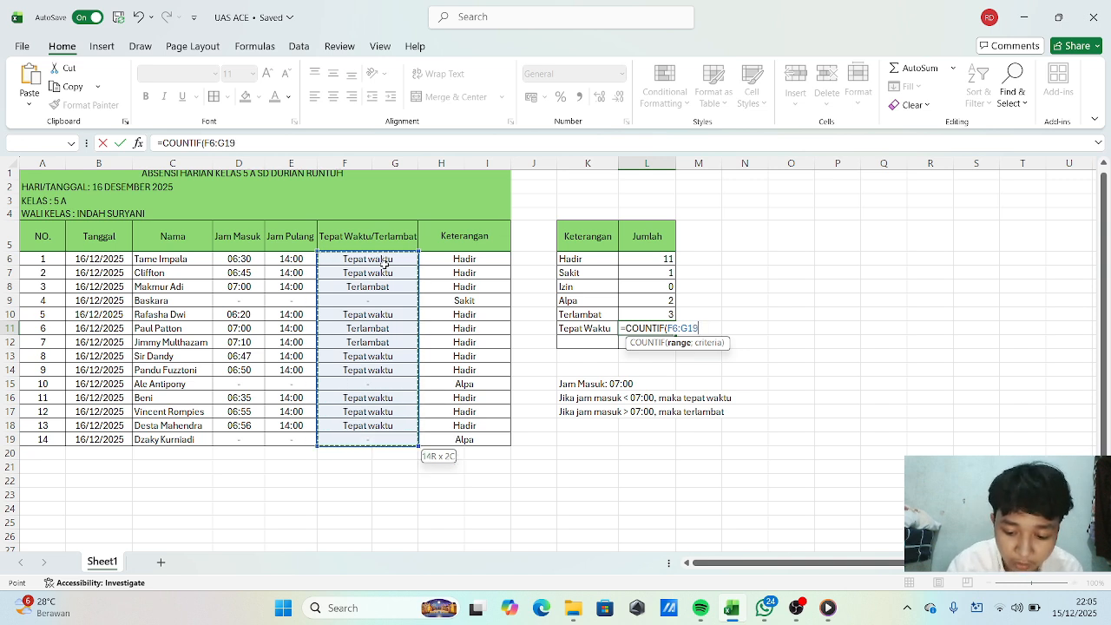
text(;)
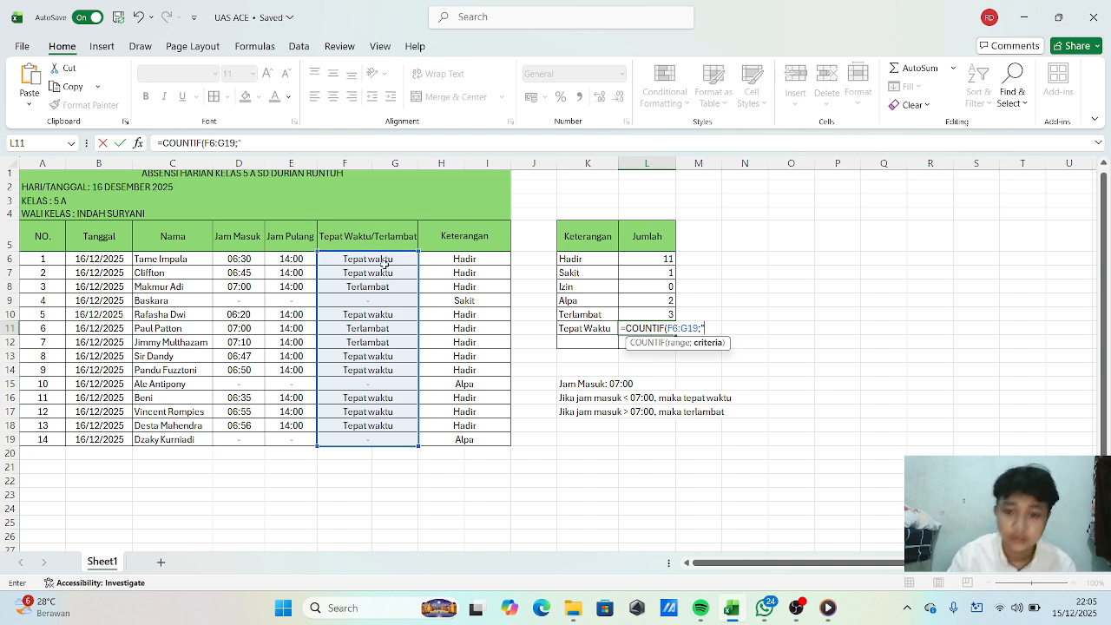
text("Te)
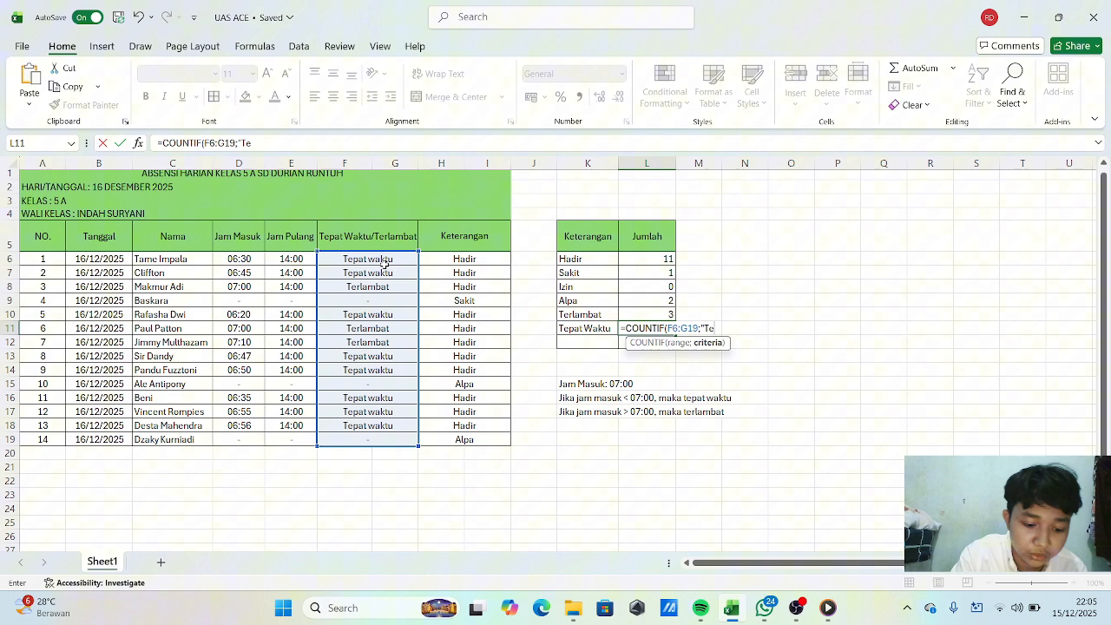
text(pat)
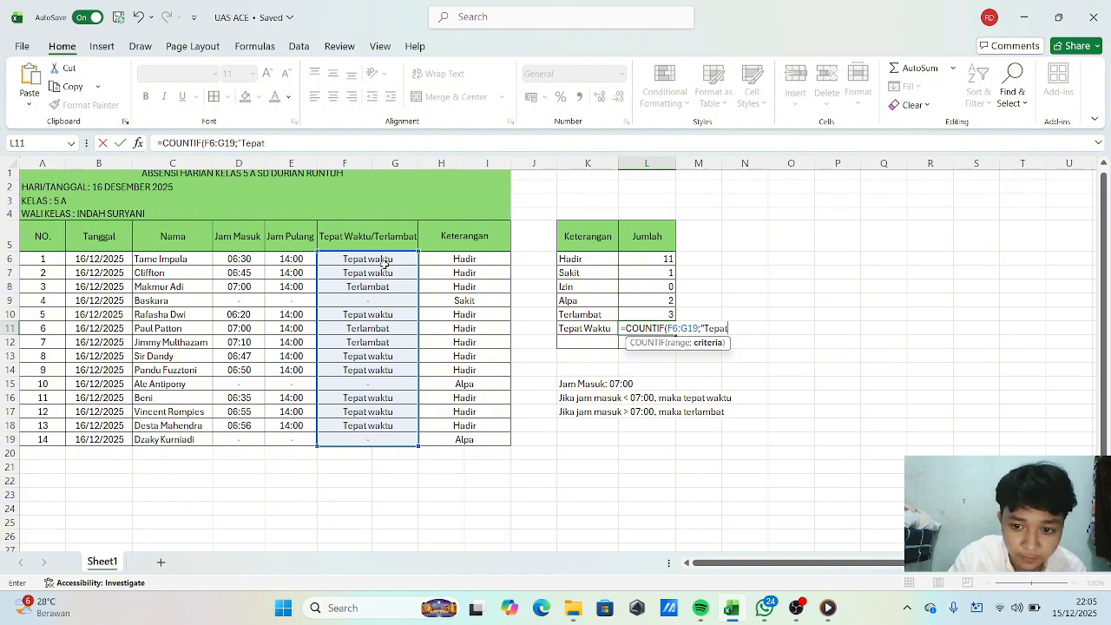
text( Wa)
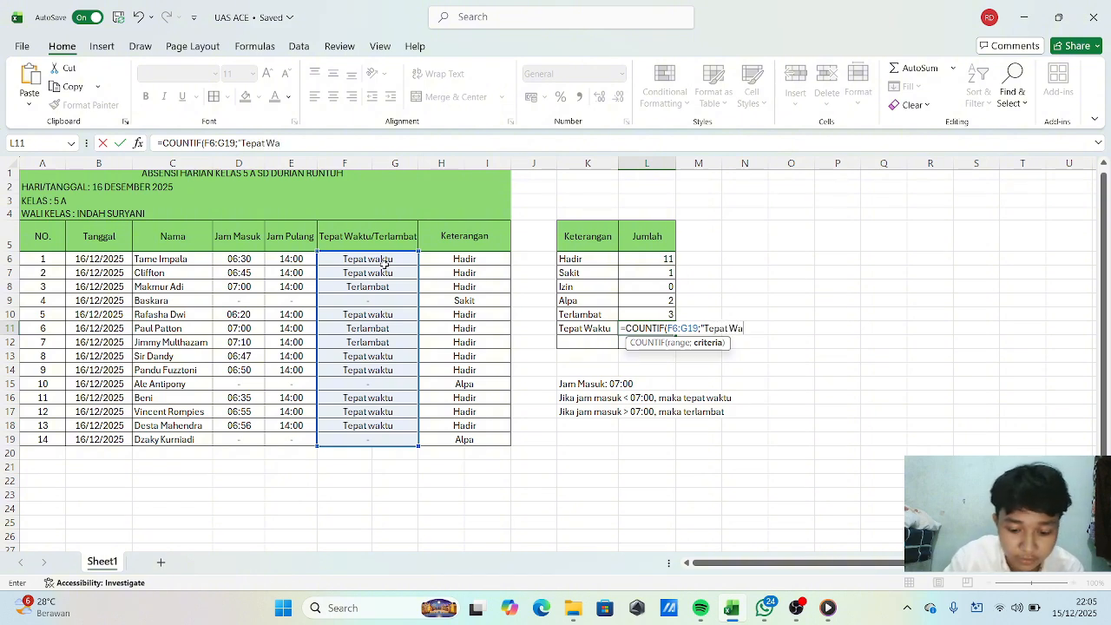
text(kt)
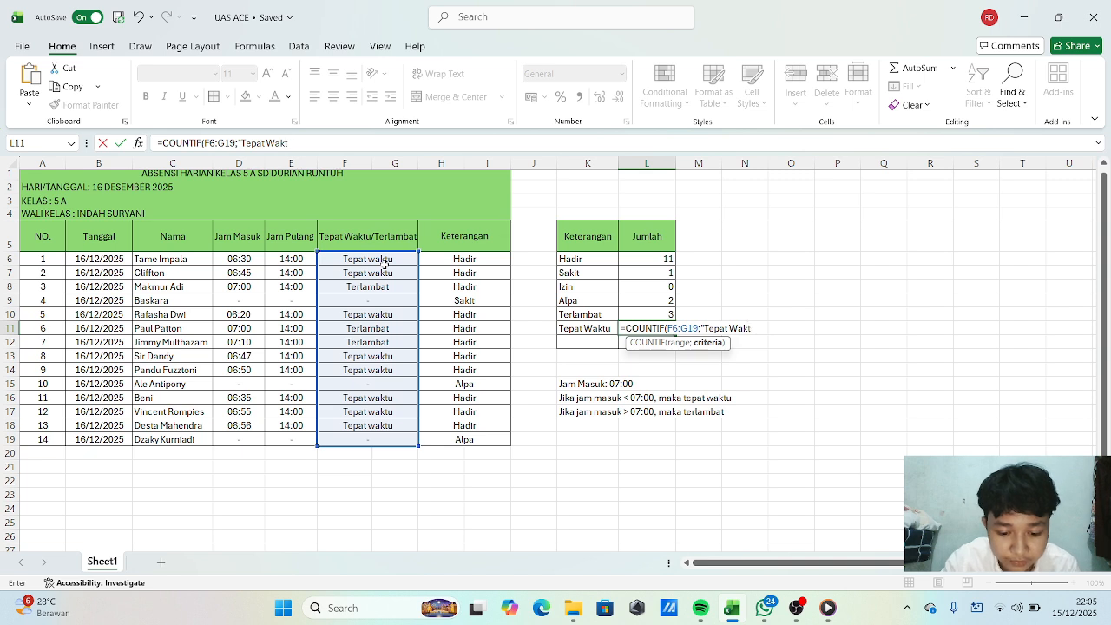
text(u)
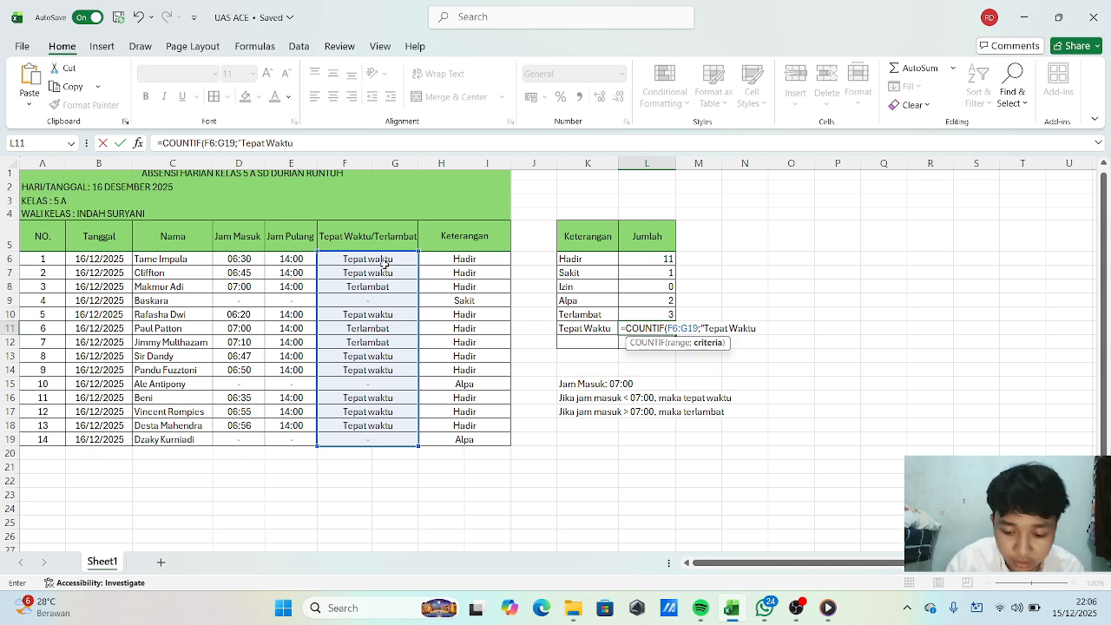
text(")
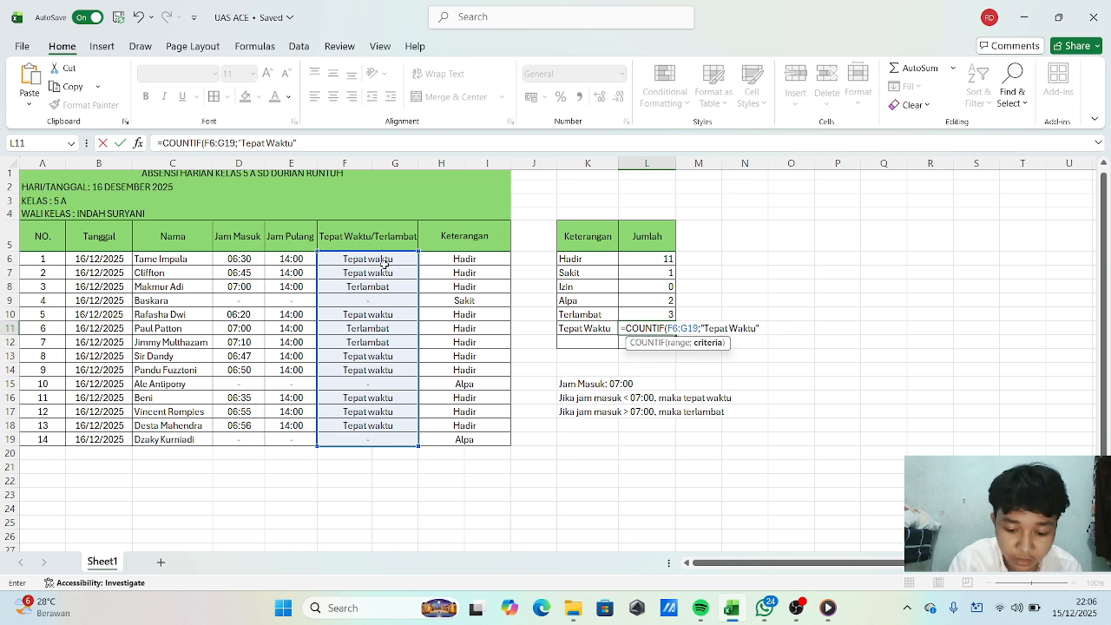
text())
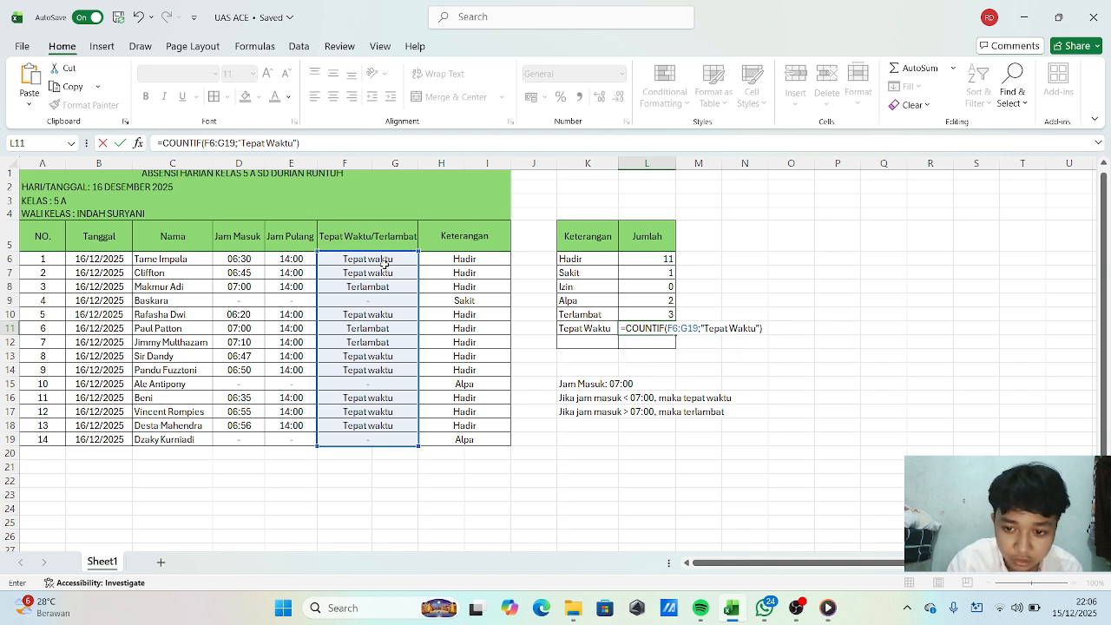
key(Return)
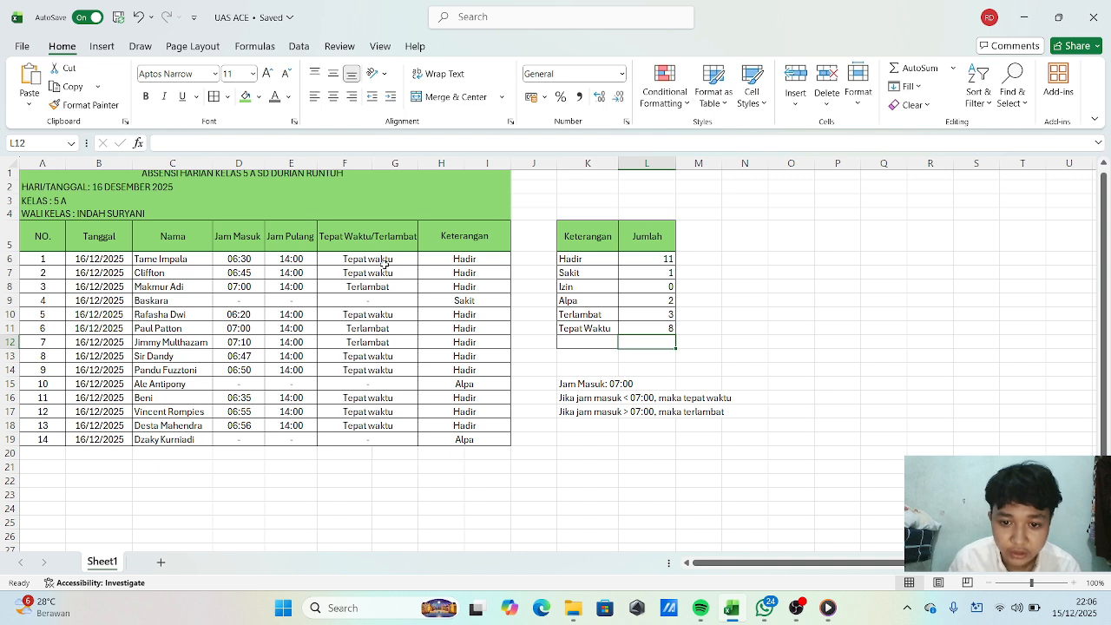